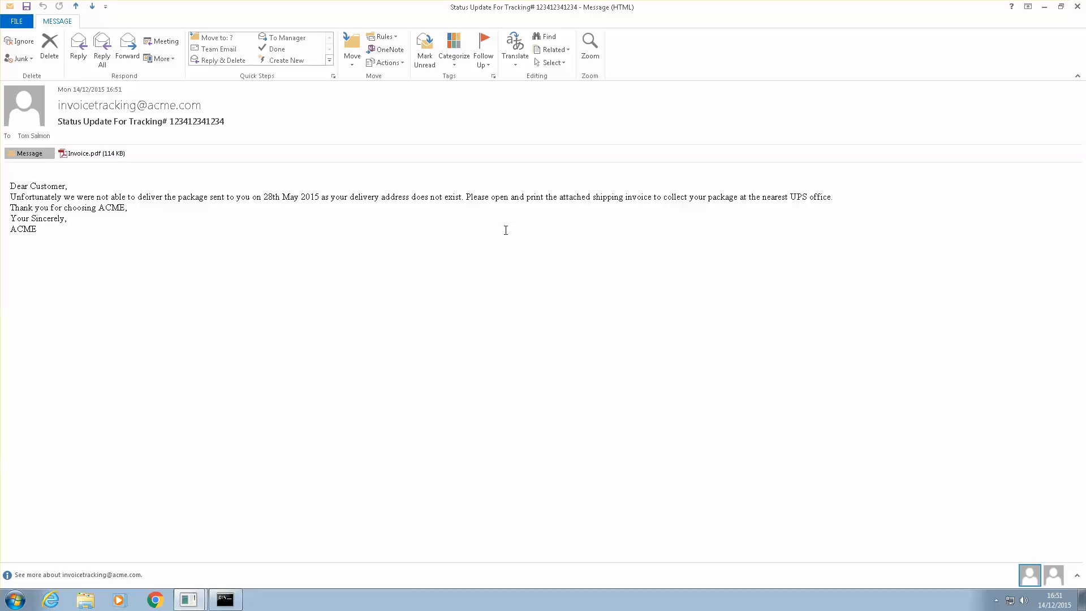
Open the Invoice.pdf attachment of the tracking status update message.
click(92, 154)
click(306, 249)
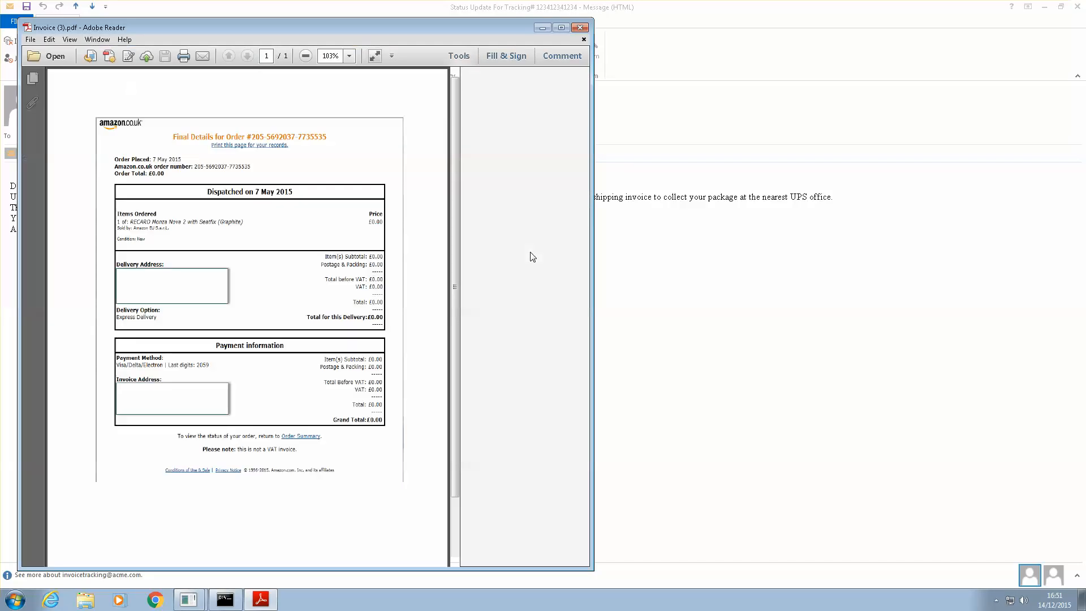
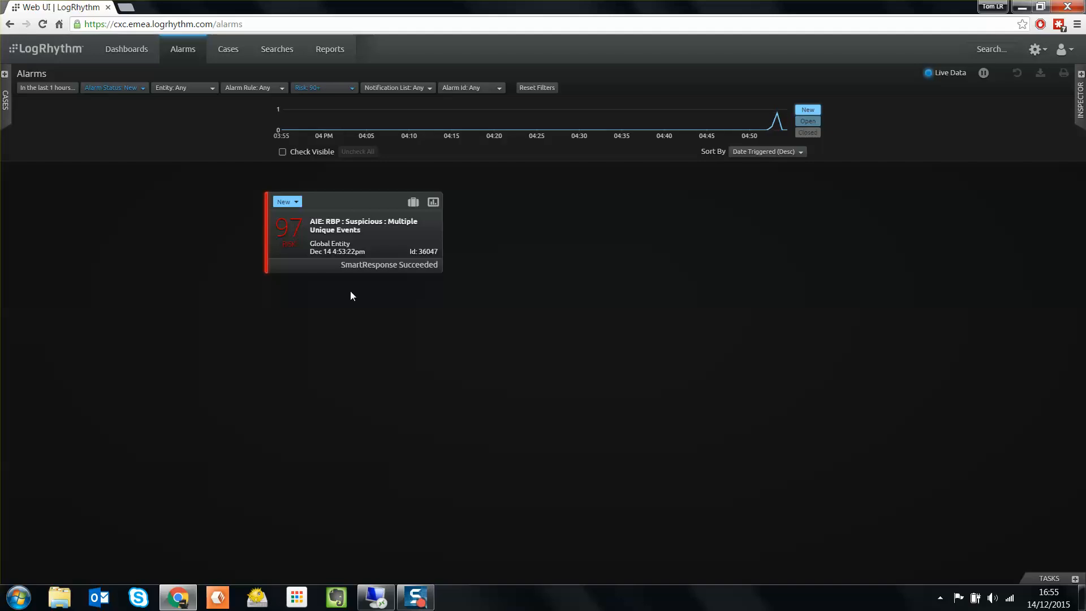
In the LogRhythm web interface, select the Multiple Unique Events alarm and create a case named "suspicious PC" with priority 2.
click(295, 229)
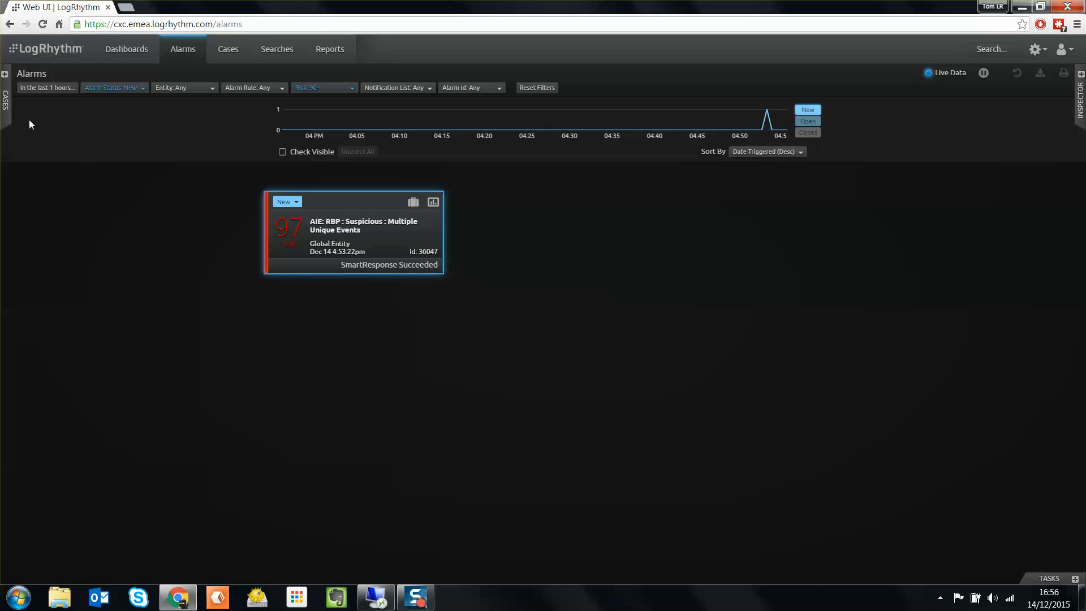
click(5, 76)
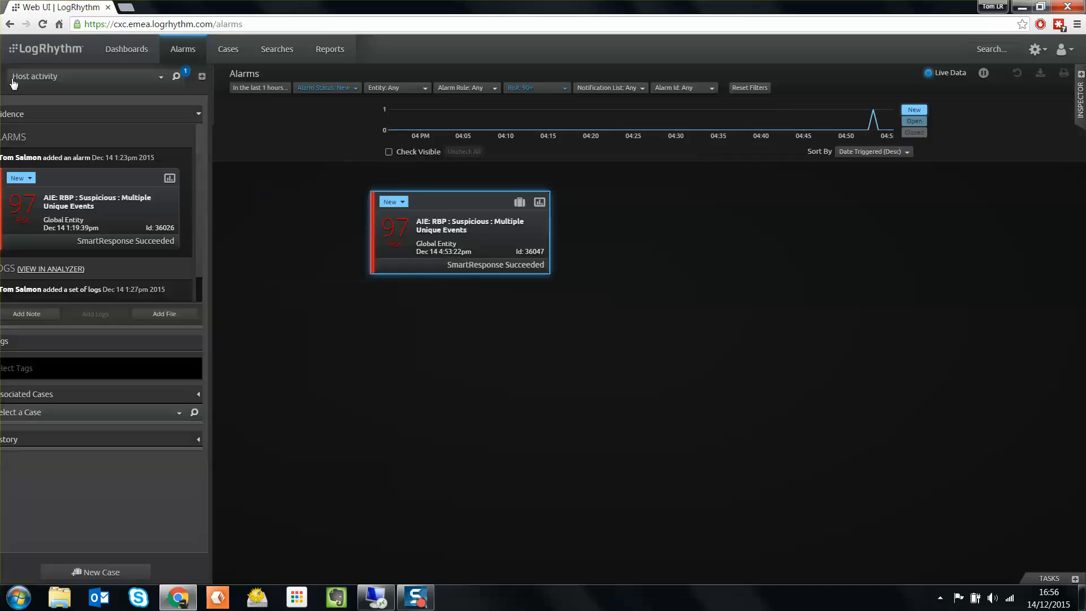
click(105, 572)
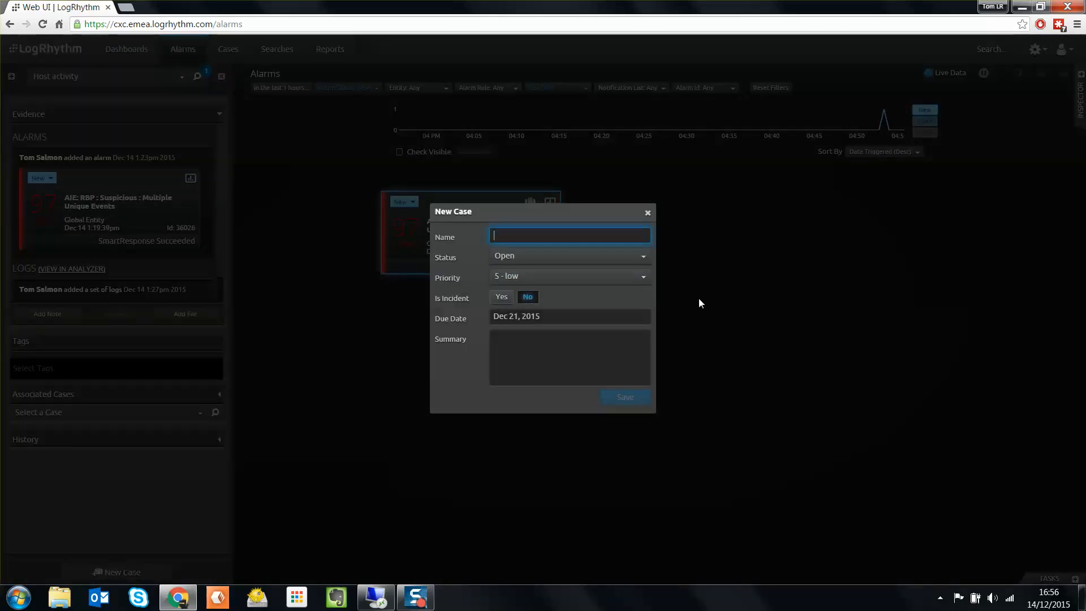
text(Suspicious PC)
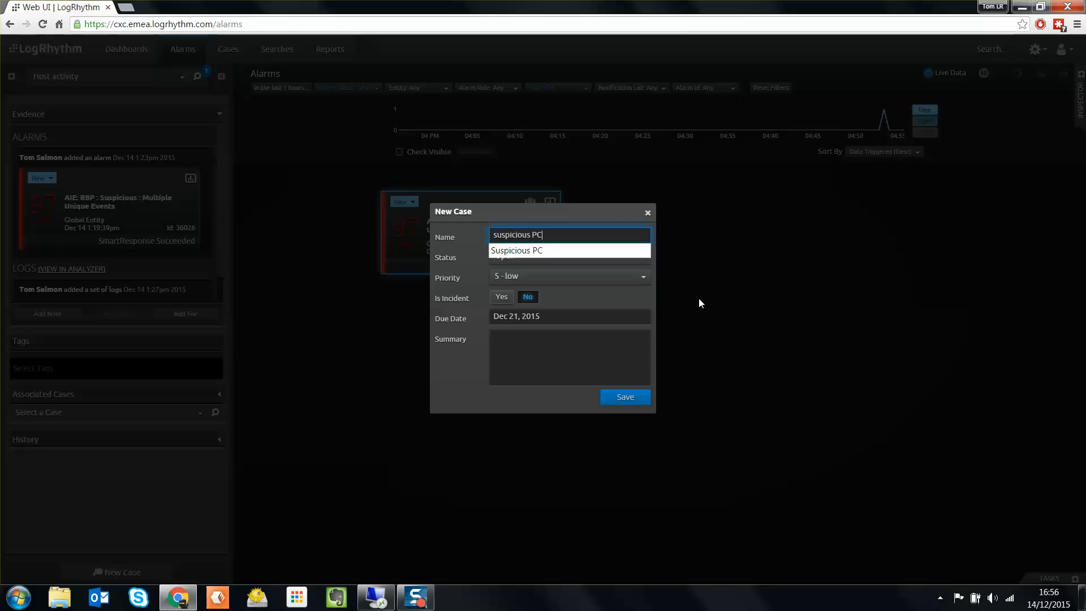
key(Tab)
click(611, 274)
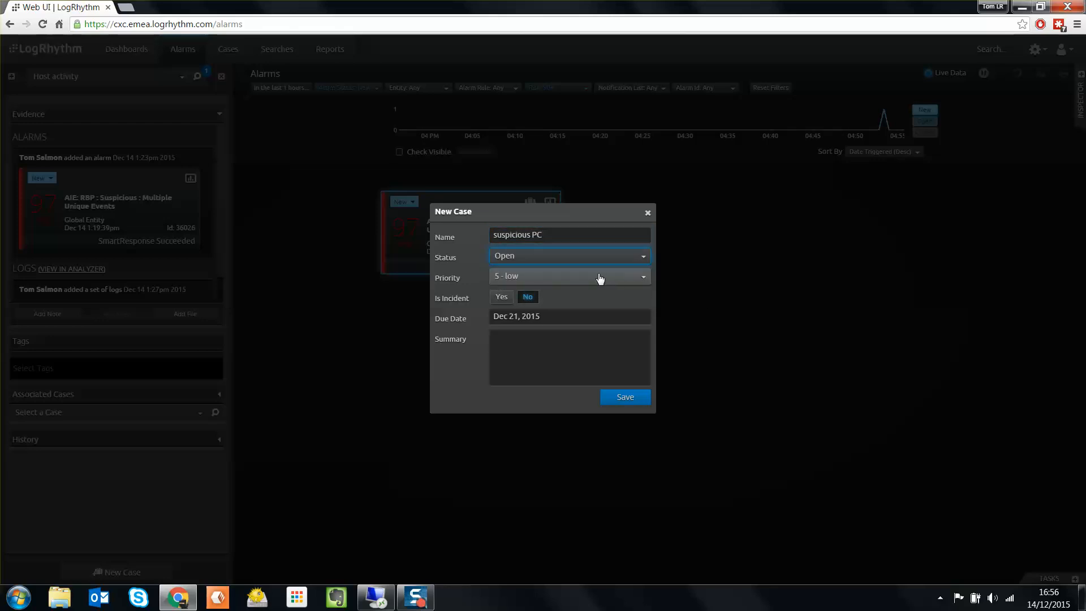
click(600, 277)
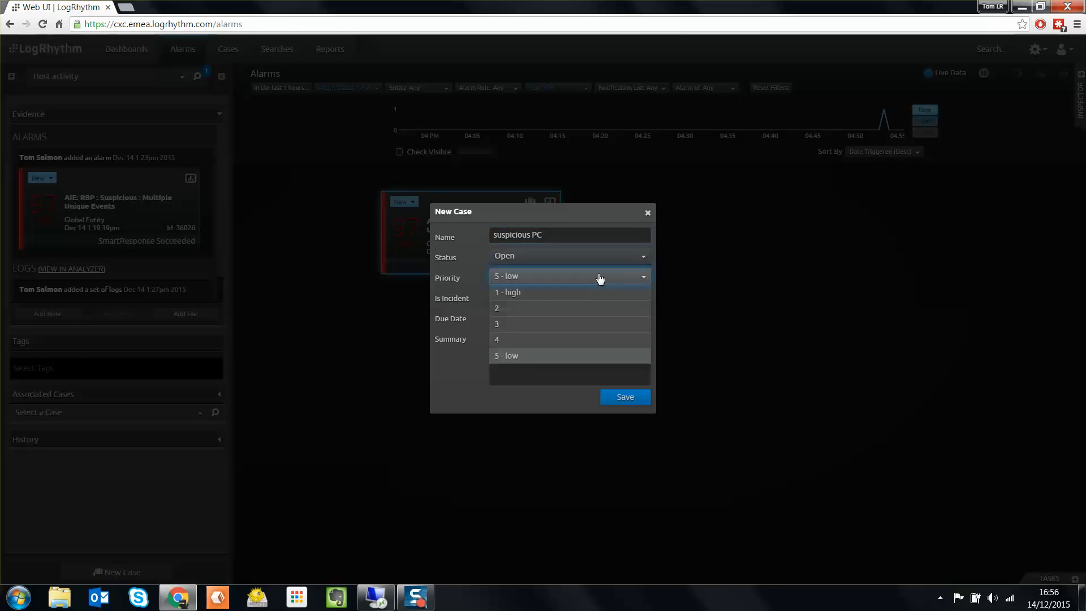
click(549, 312)
click(624, 399)
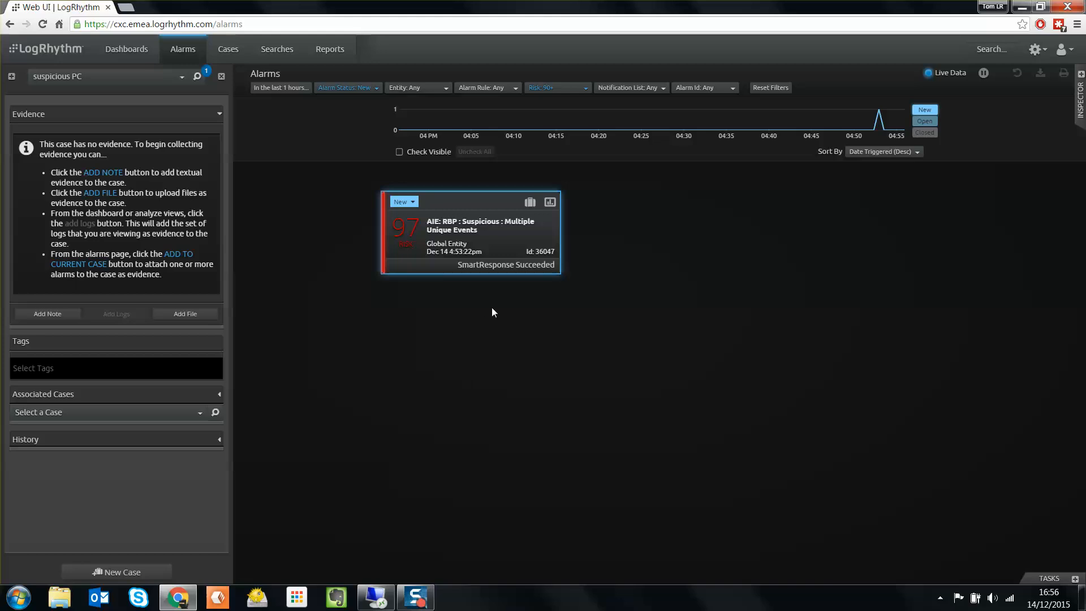
Add the Multiple Unique Events alarm to the current case and save a case note reading "Starting investigation".
click(530, 202)
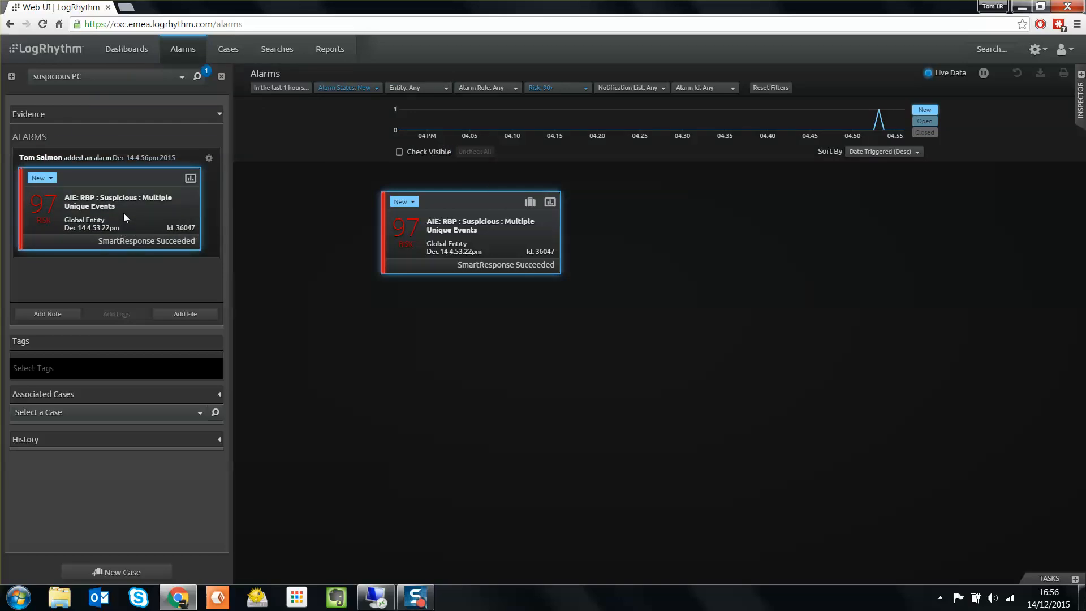
click(46, 314)
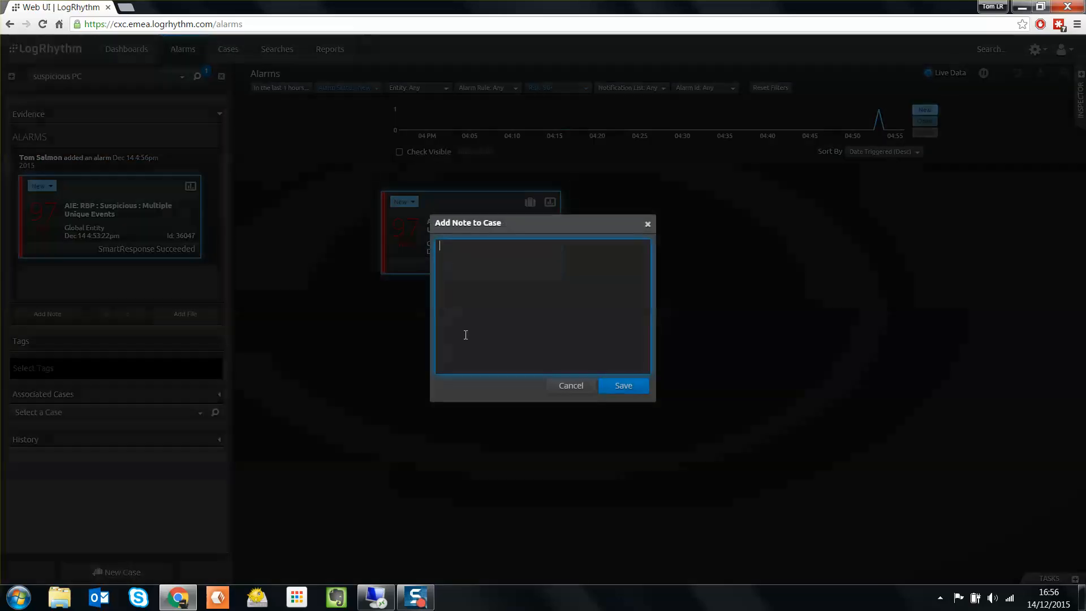
text(Starting investigation)
click(612, 388)
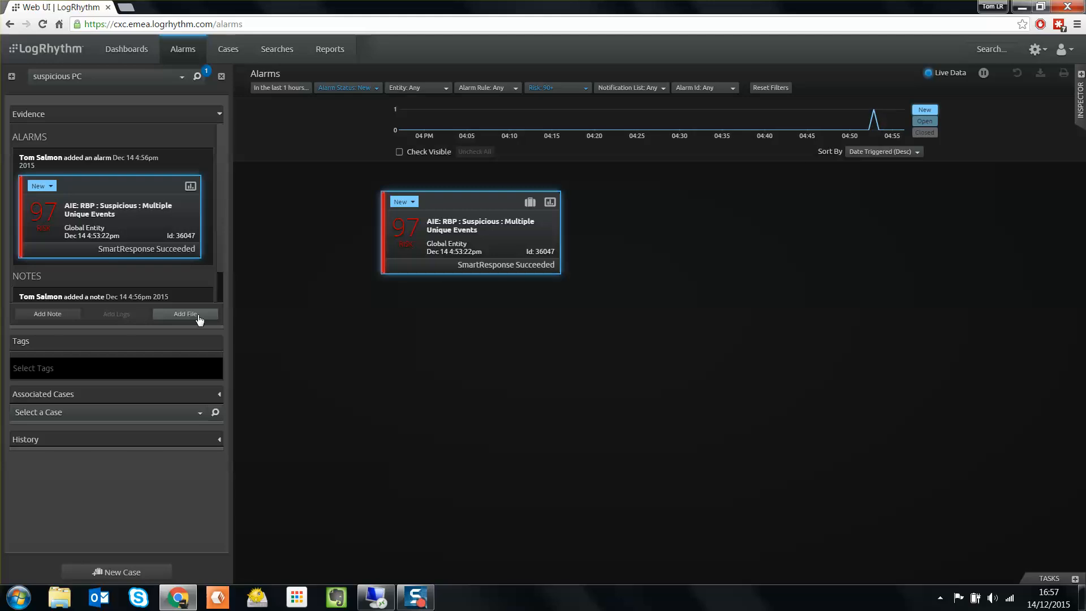
Tag the suspicious PC case with "brute force".
click(115, 365)
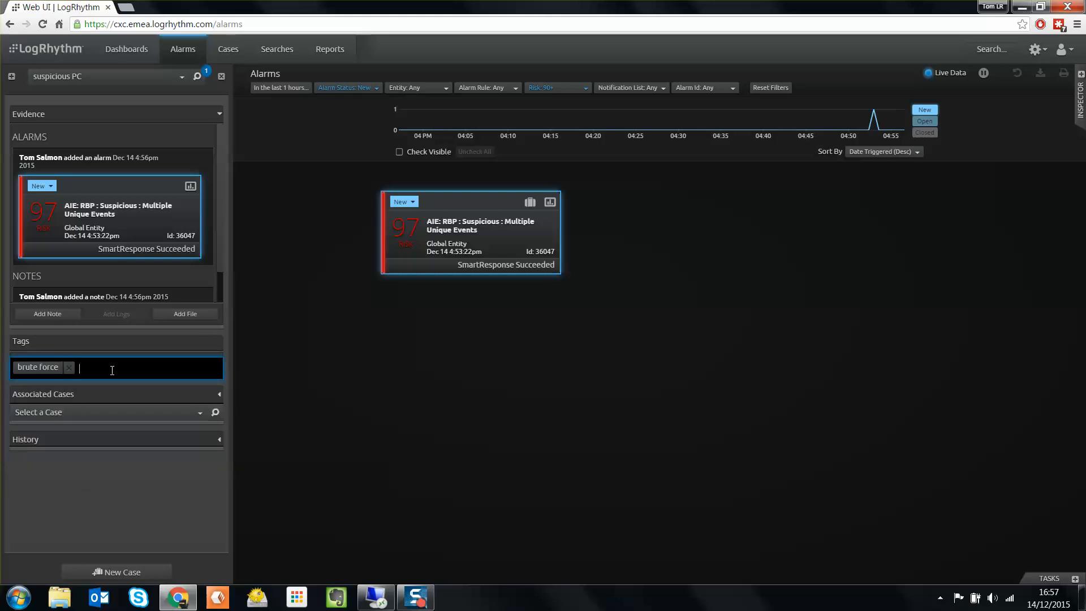
click(118, 369)
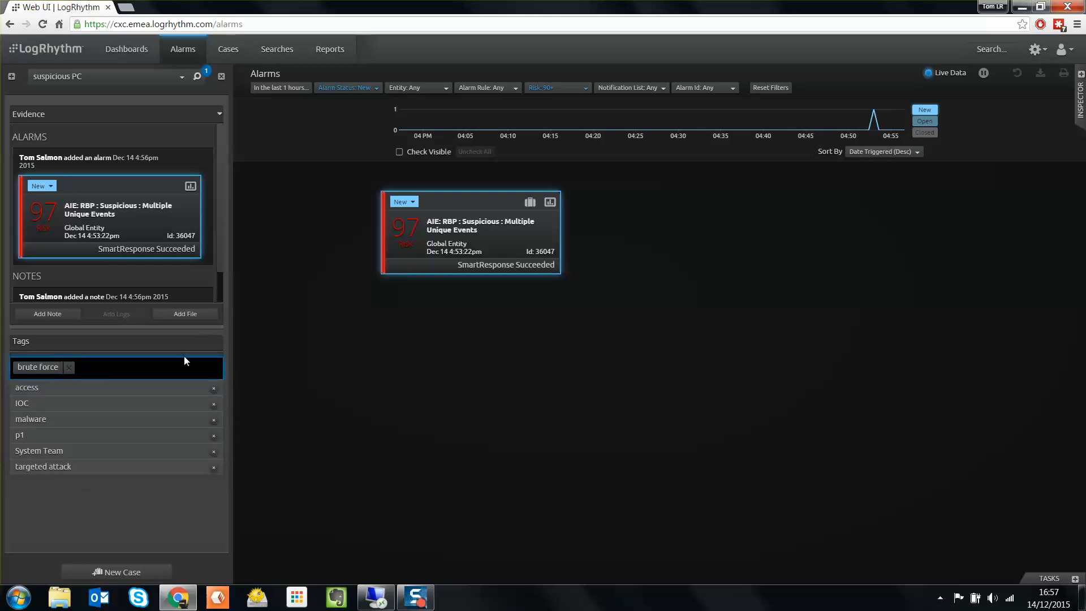
click(280, 396)
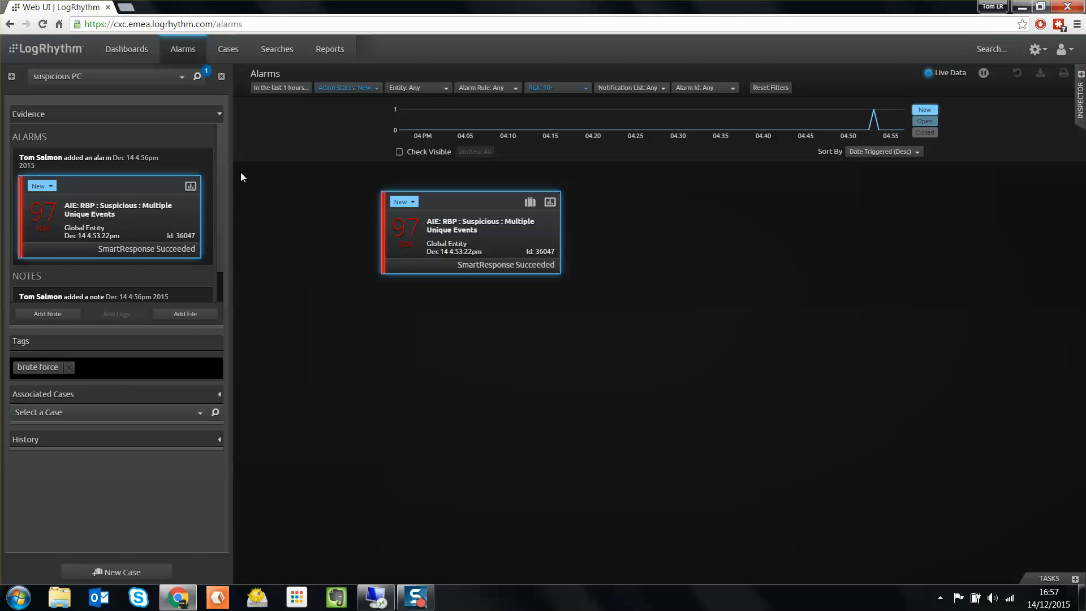
Hide the case details, run a drill-down on the Multiple Unique Events alarm and open its completed results for analysis.
click(222, 76)
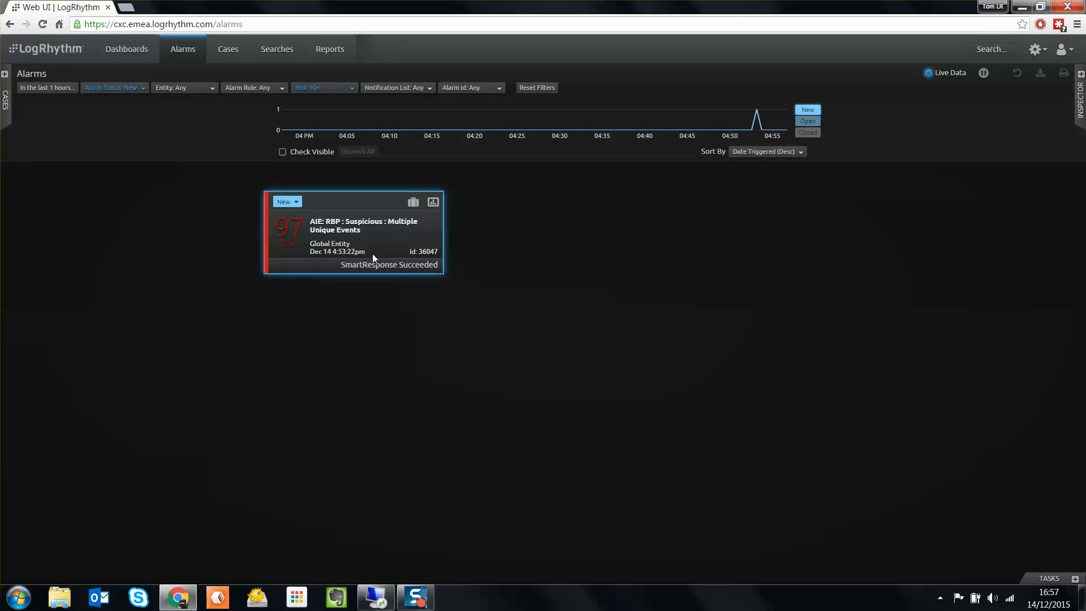
click(434, 202)
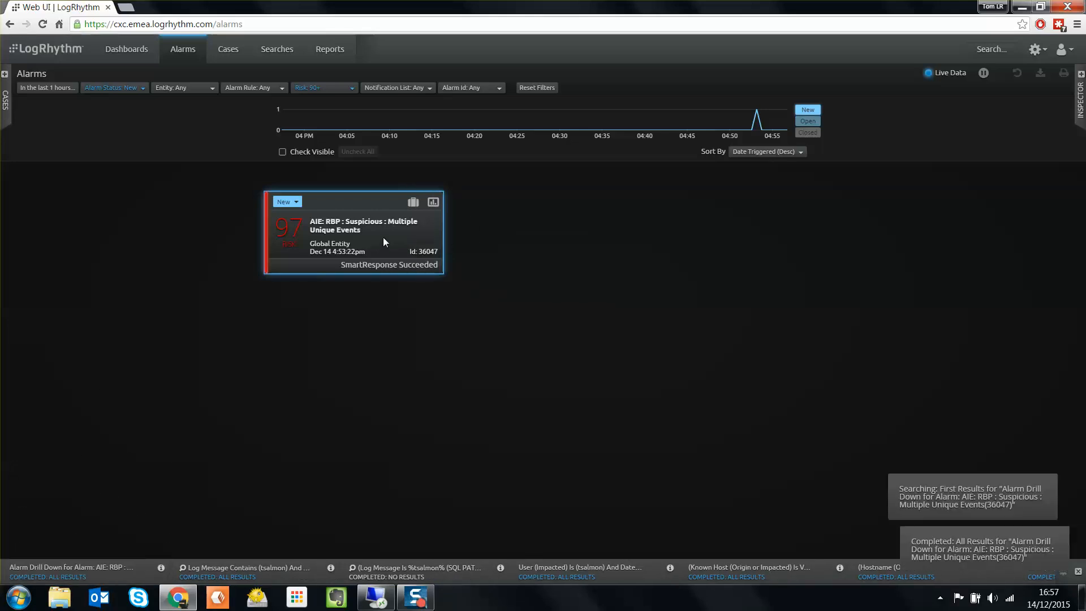
click(79, 572)
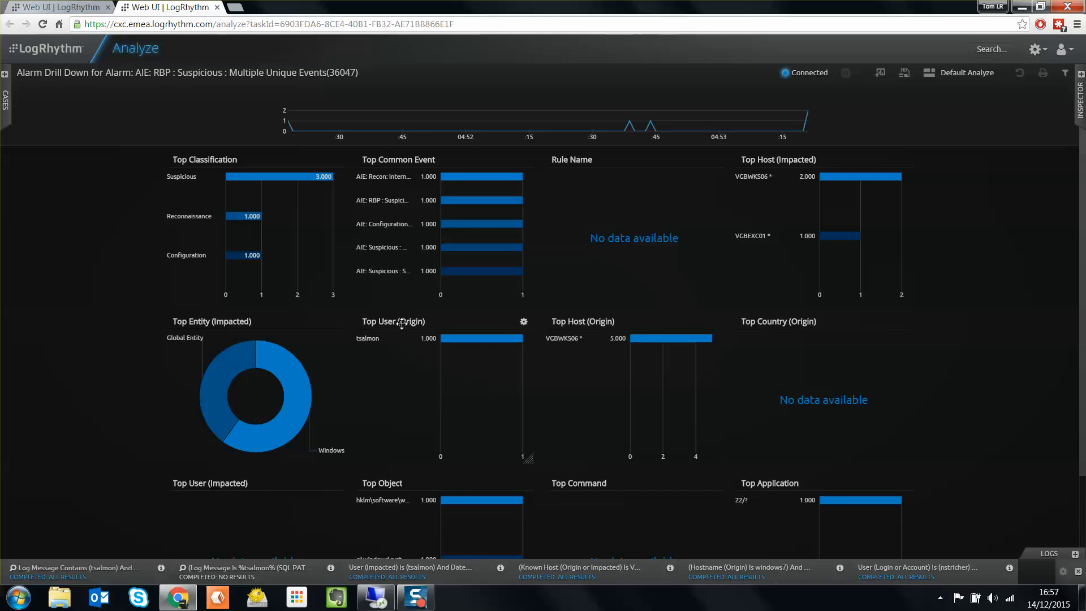
Move the Top User (Origin) and Top Host (Origin) charts beside Top Classification and enlarge Top Host (Origin) to double width and height.
drag(401, 323, 404, 167)
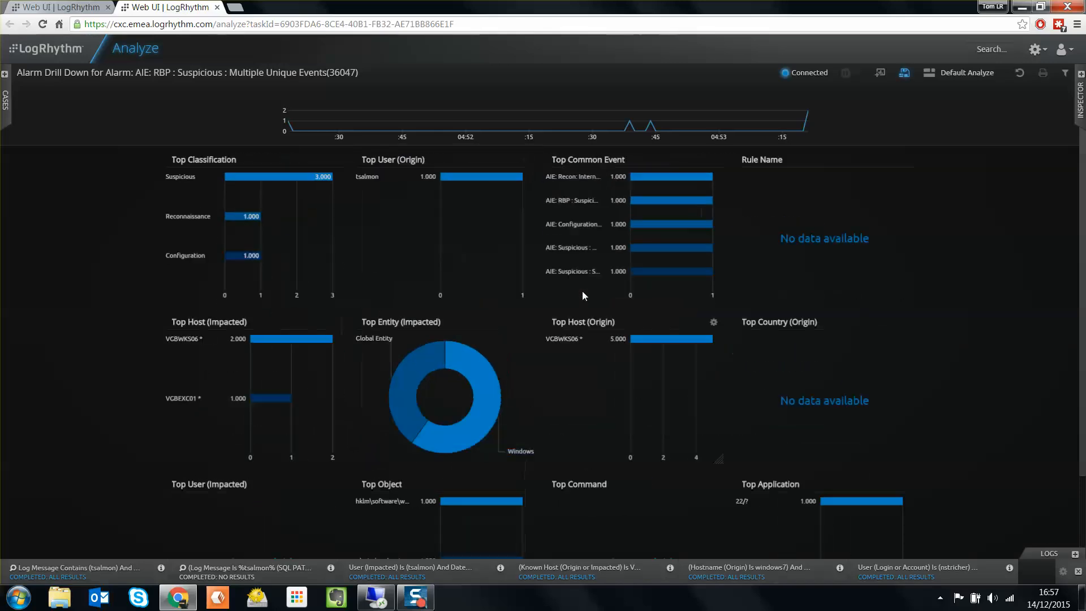
drag(588, 323, 594, 159)
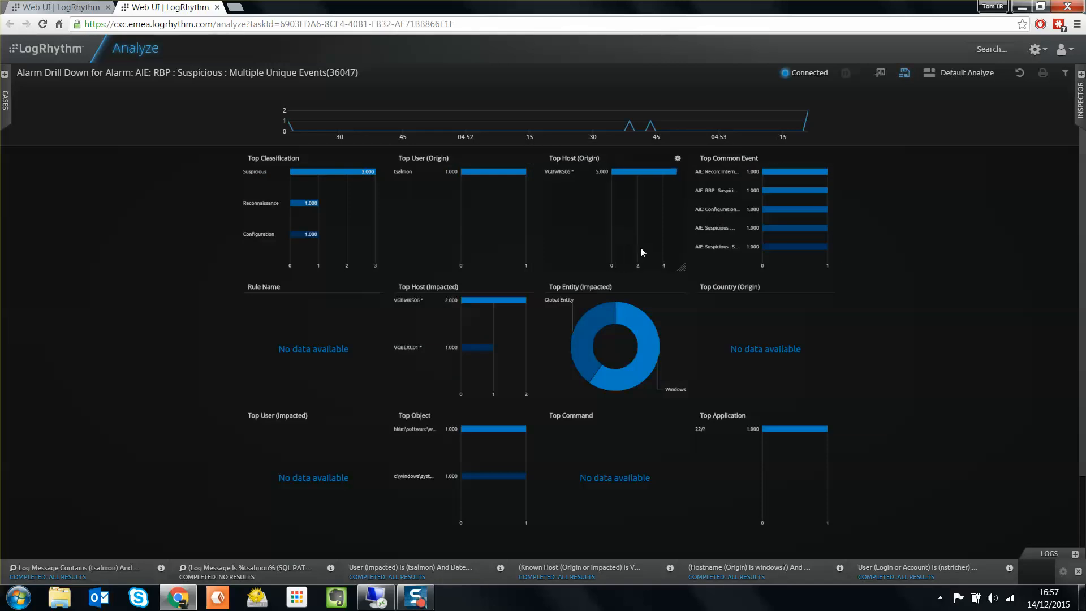
drag(721, 300, 907, 457)
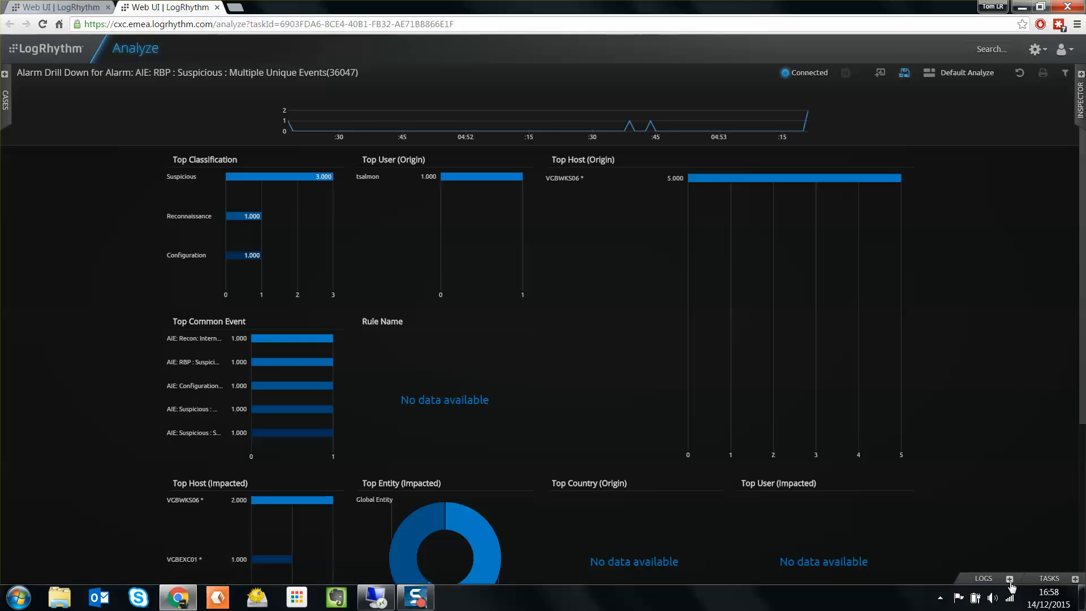
Show the log list of the drill-down and widen the Common Event column so full event names fit.
click(1009, 579)
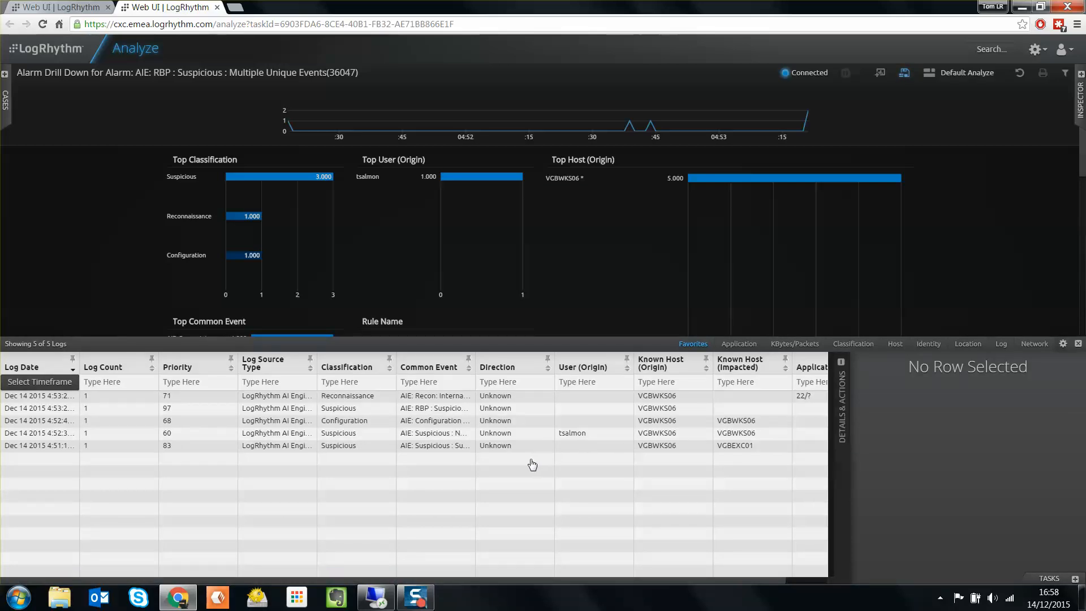
drag(474, 363, 597, 365)
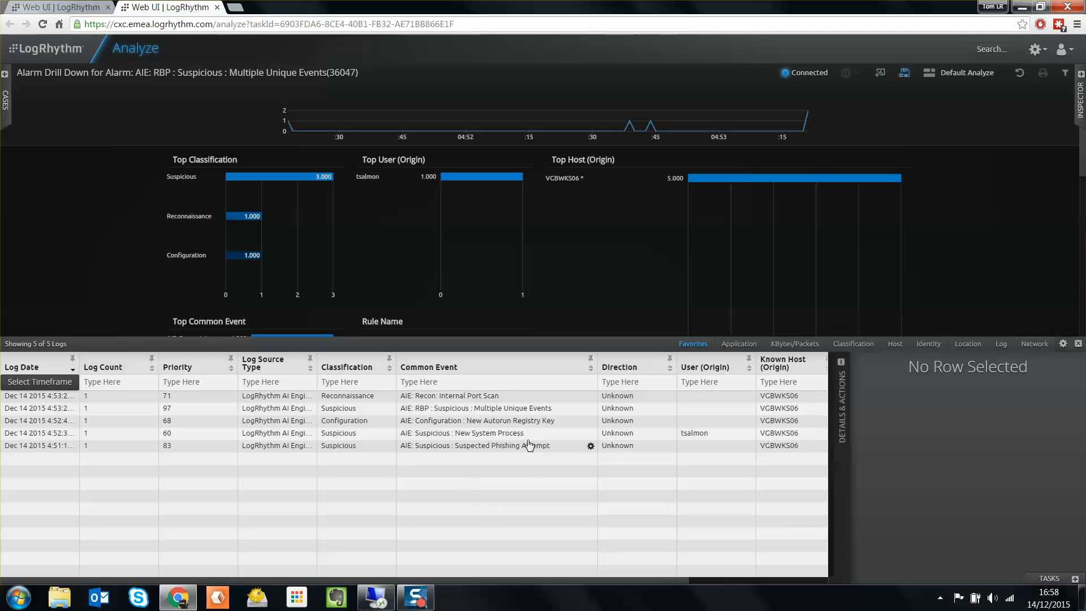
Review the event details of the logs one by one, from the suspected phishing attempt to the internal port scan.
click(501, 451)
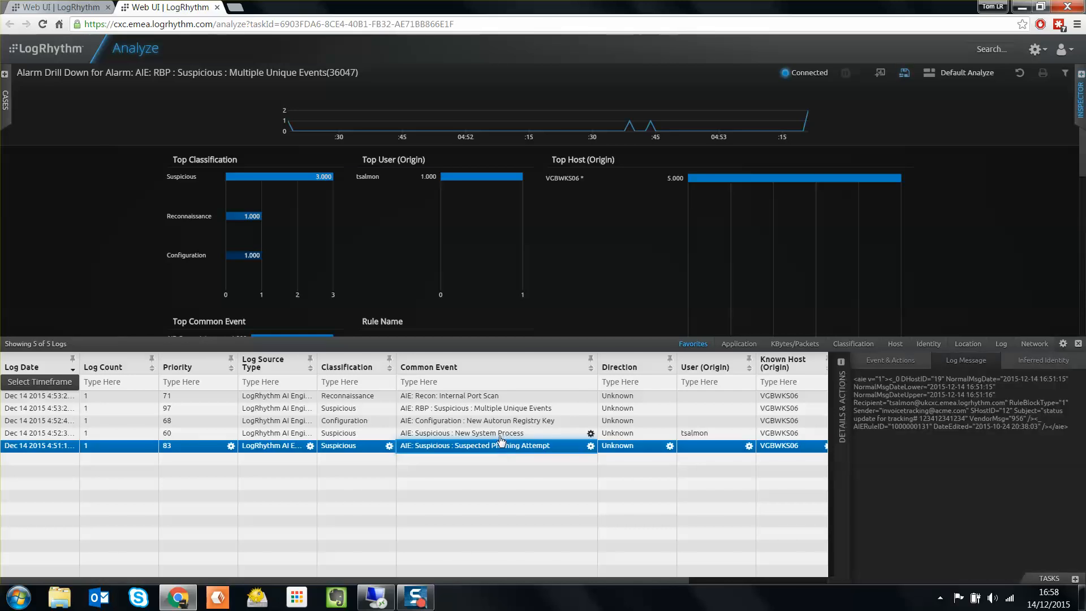
click(879, 365)
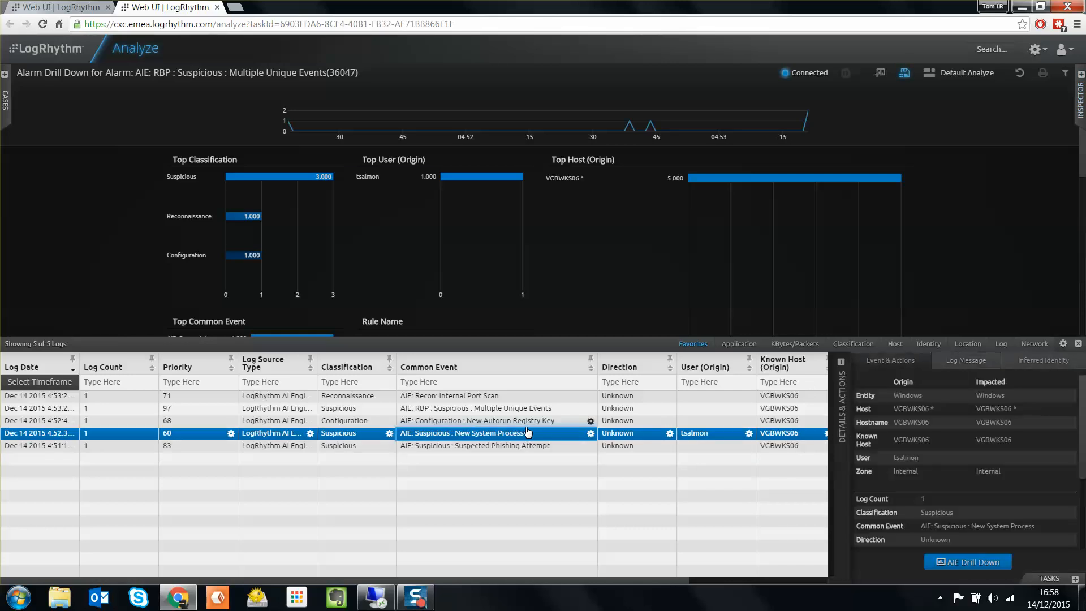
click(514, 421)
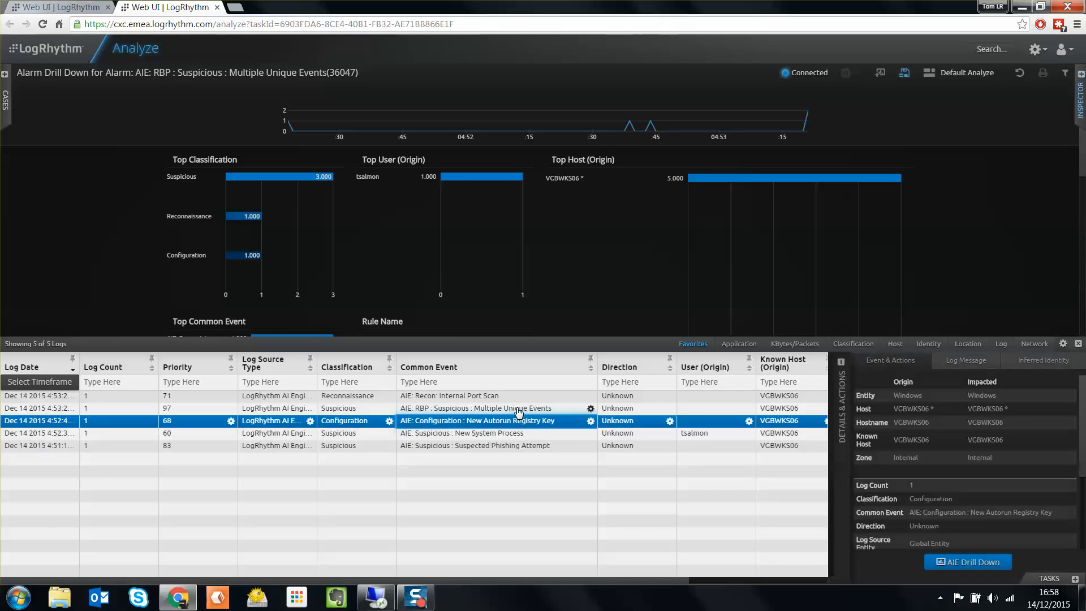
click(518, 409)
click(506, 399)
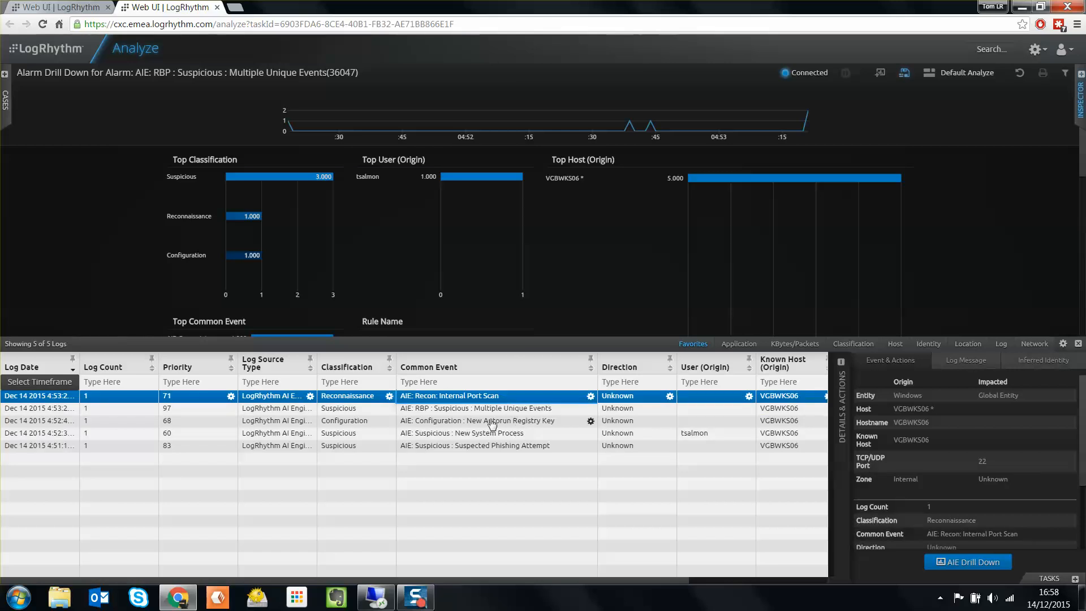
Filter the logs by the common event "AIE: Configuration : New Autorun Registry Key".
click(488, 421)
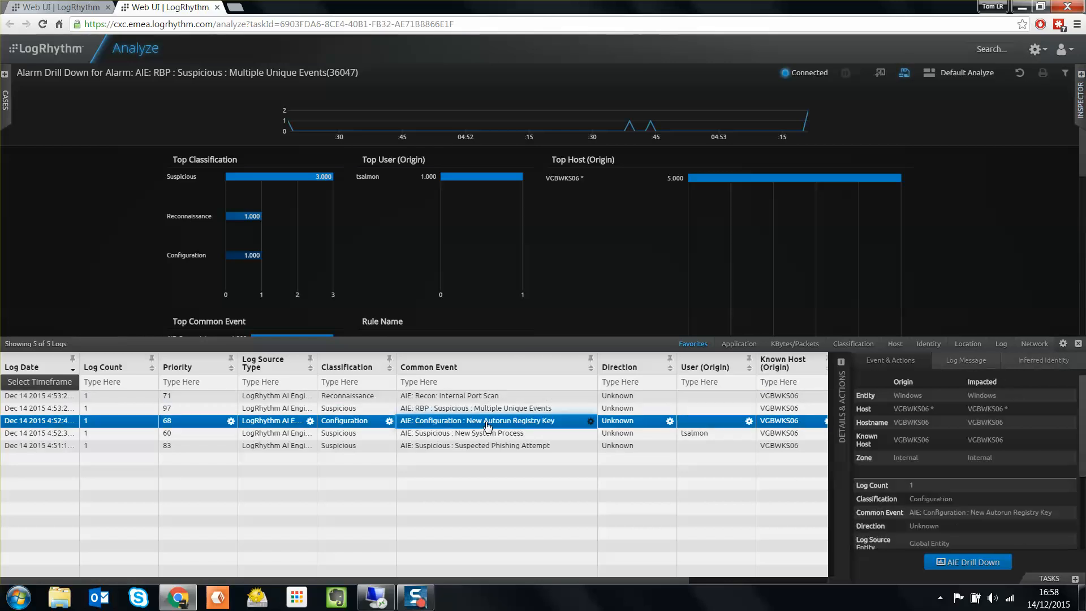
click(548, 381)
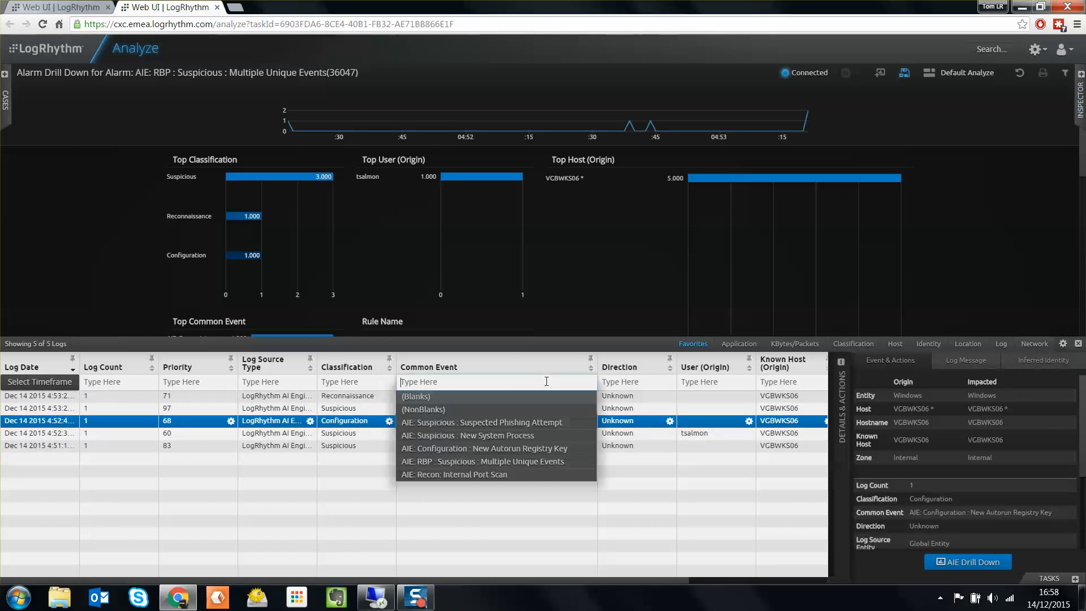
click(543, 452)
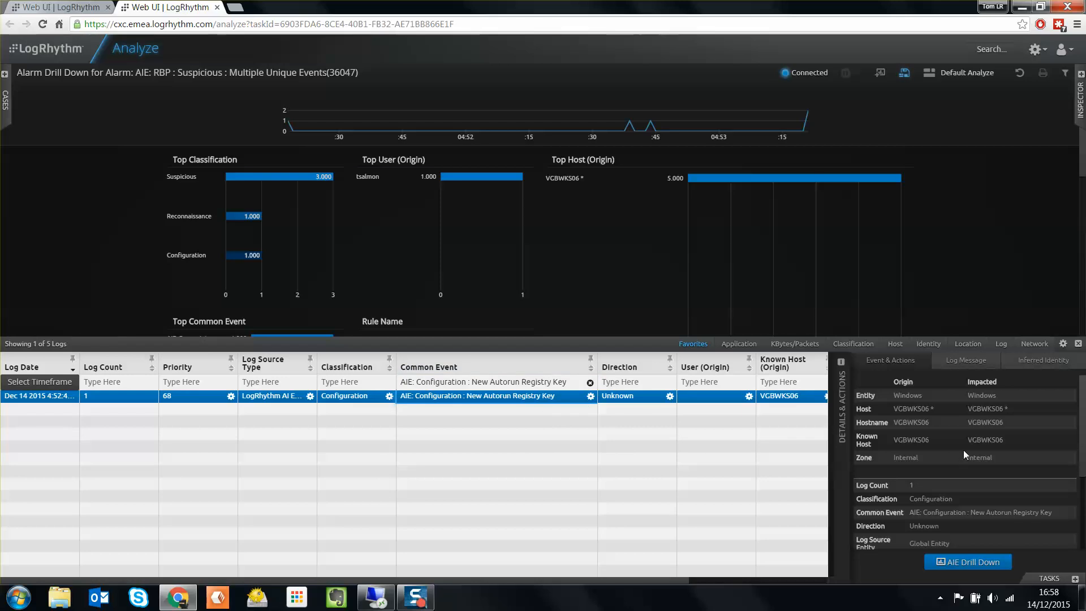
Examine the origin and impacted hostnames, the registry object and the object name in the autorun registry key event's details.
double_click(912, 422)
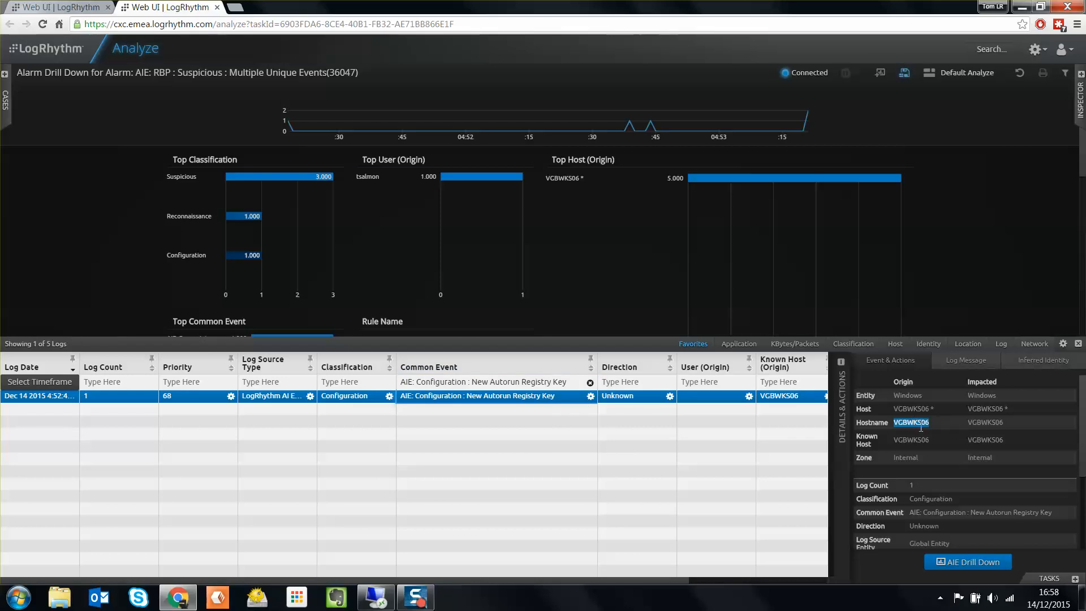
double_click(985, 422)
click(949, 426)
scroll(1078, 502, down, 3)
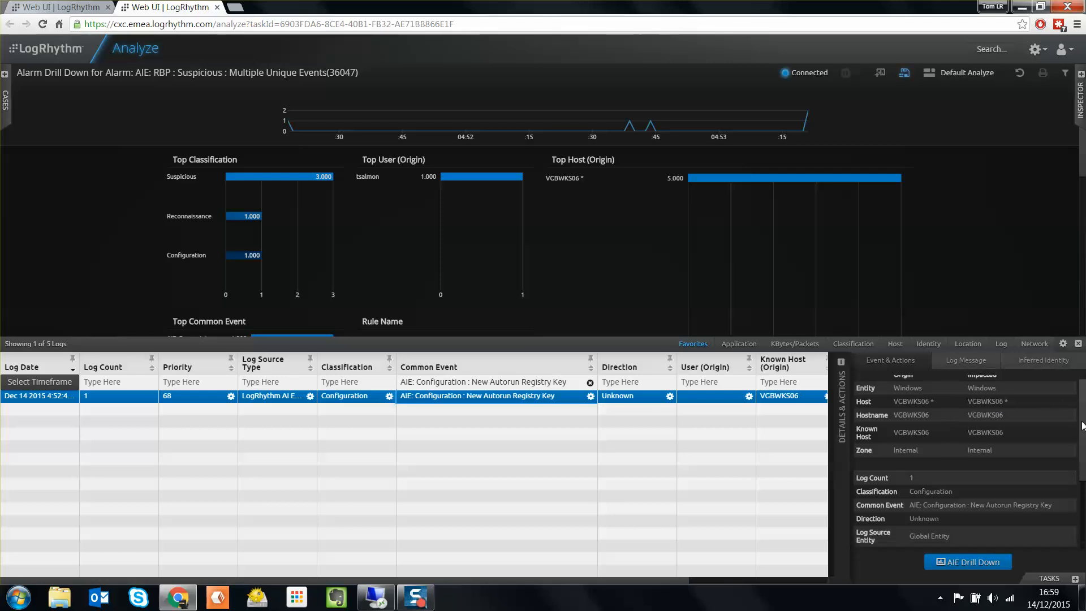
triple_click(981, 524)
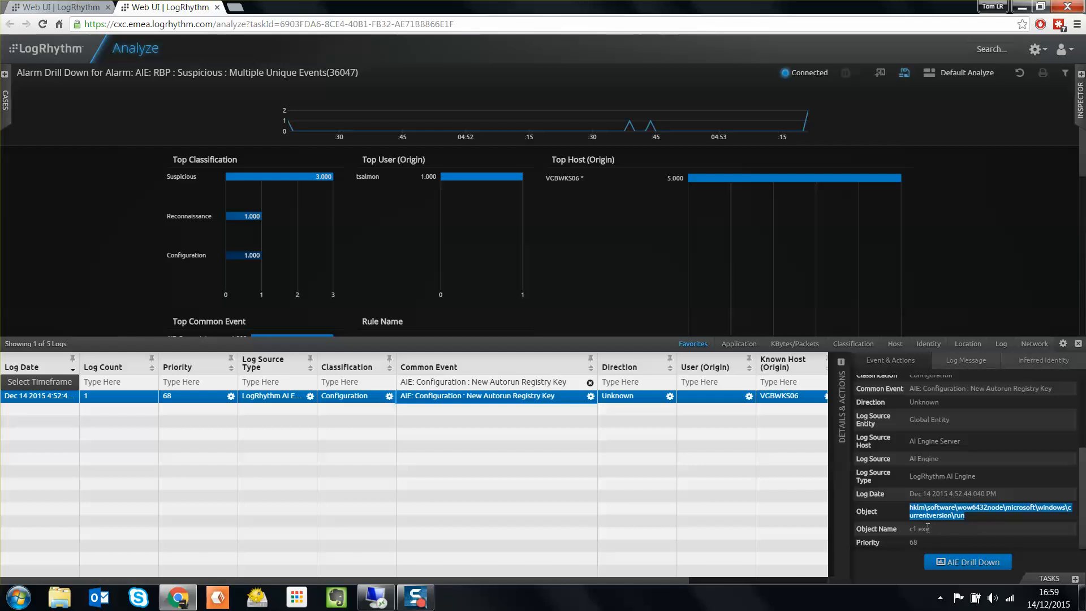
click(950, 508)
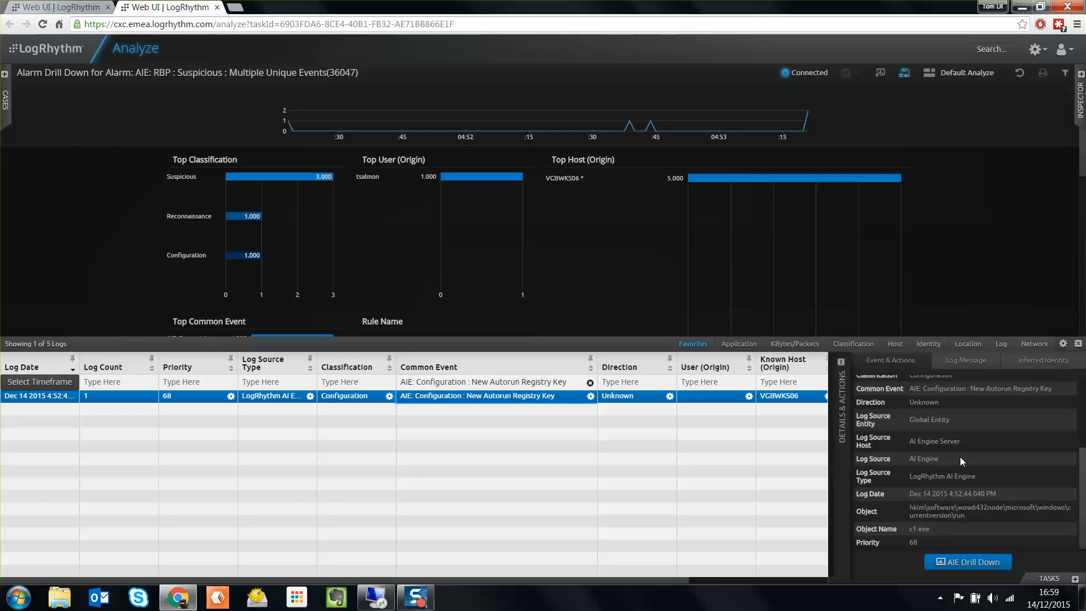
scroll(975, 451, up, 3)
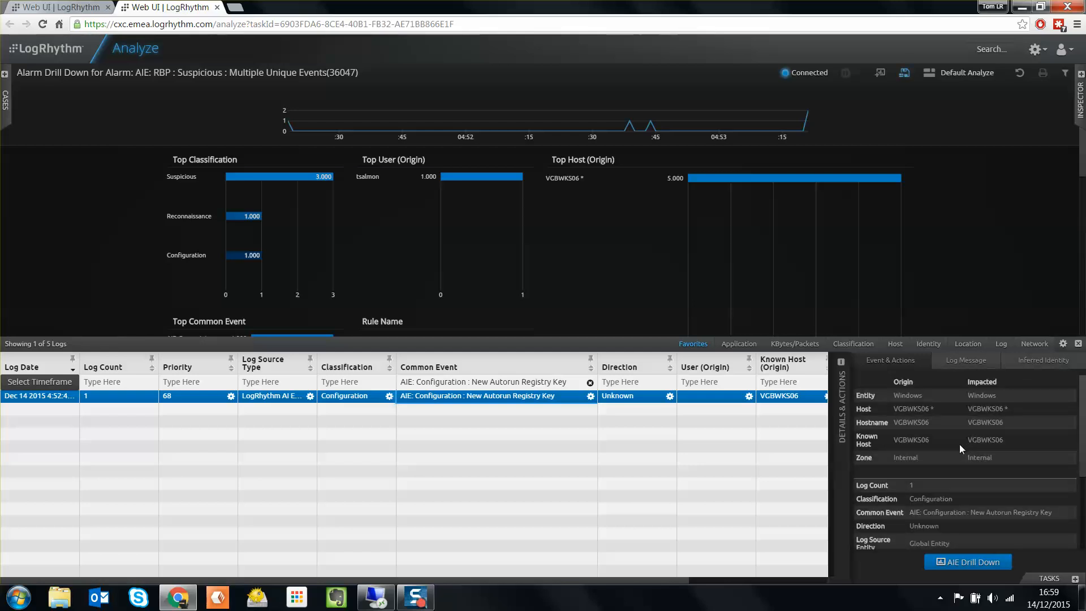
Clear the common event filter and show the identity fields, including users, sender and recipient, for all logs in the drill-down.
click(1032, 361)
click(916, 369)
click(927, 345)
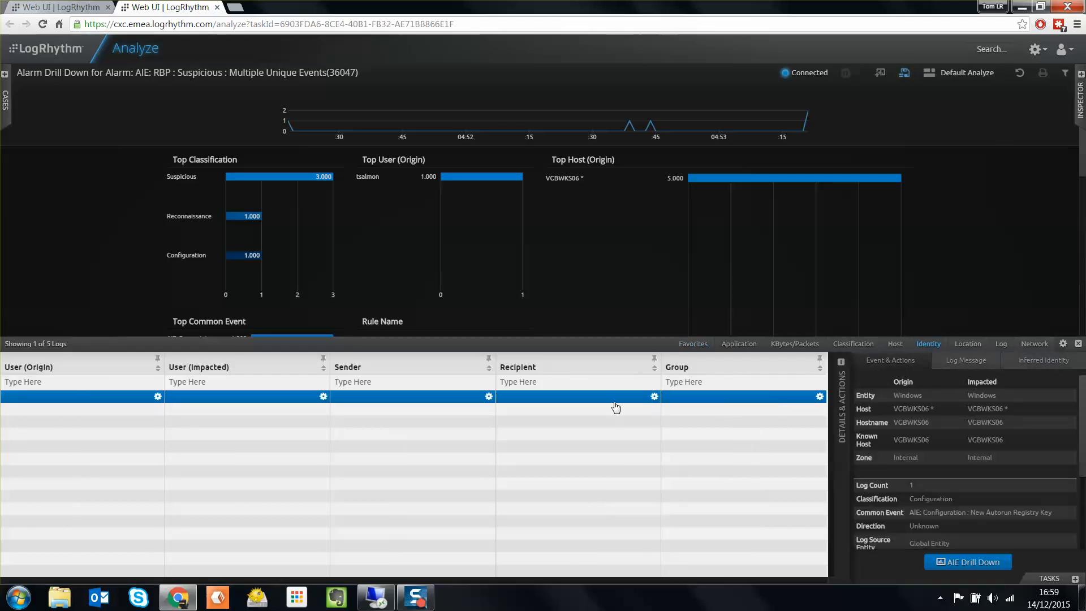
click(699, 345)
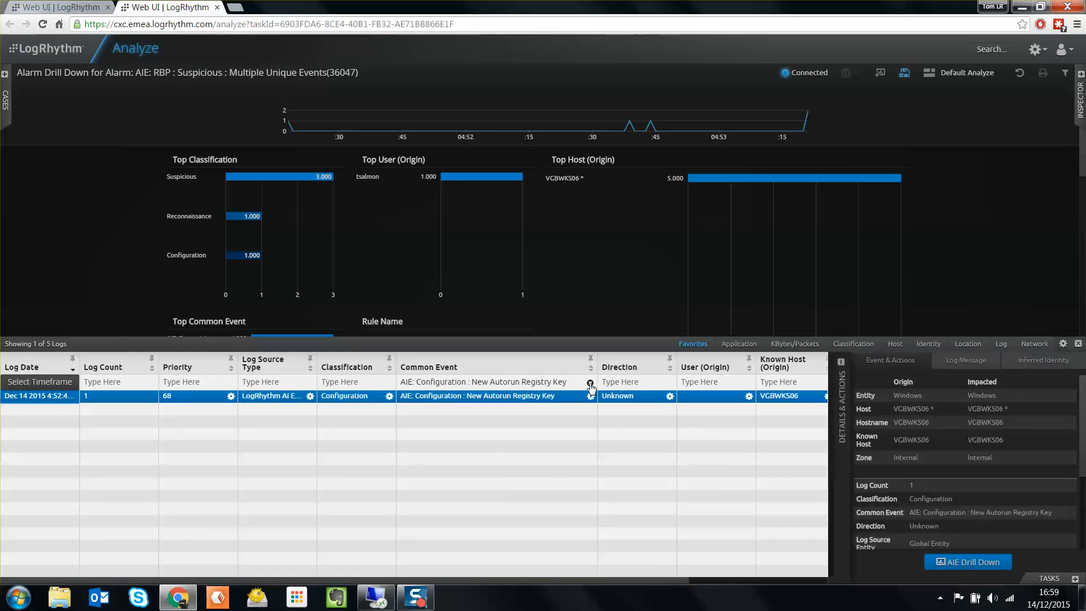
click(929, 345)
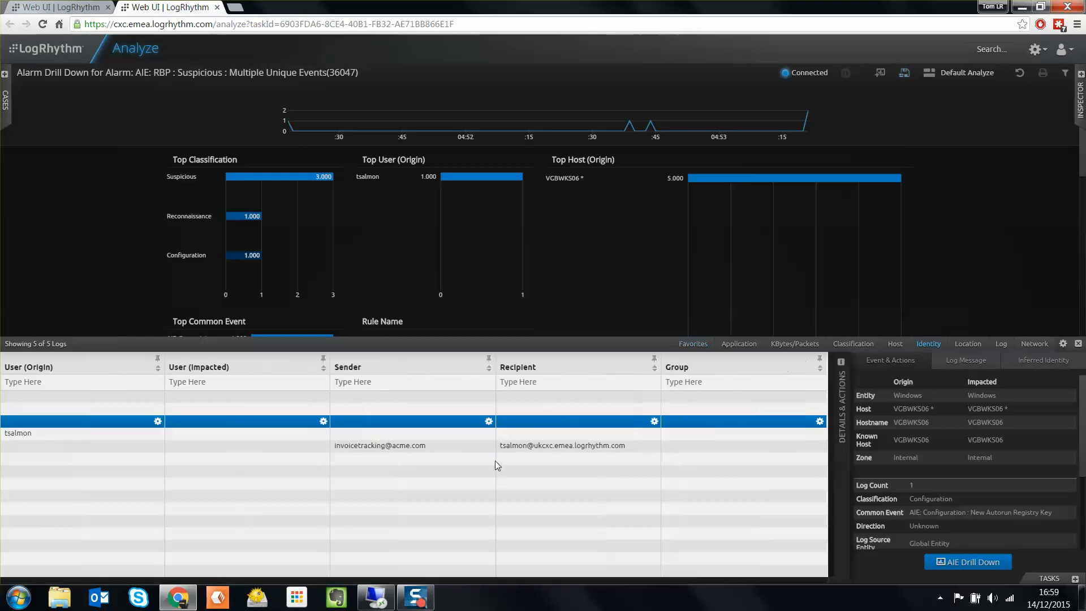
Inspect the origin user of the new system process event and set the pivot field to User (Login or Account).
click(110, 445)
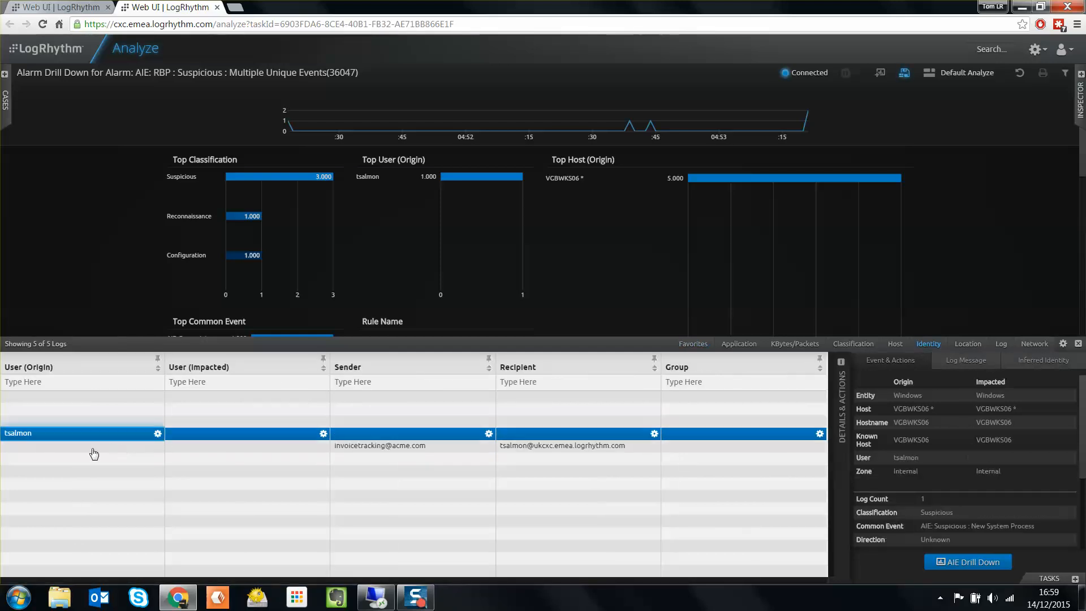
click(158, 434)
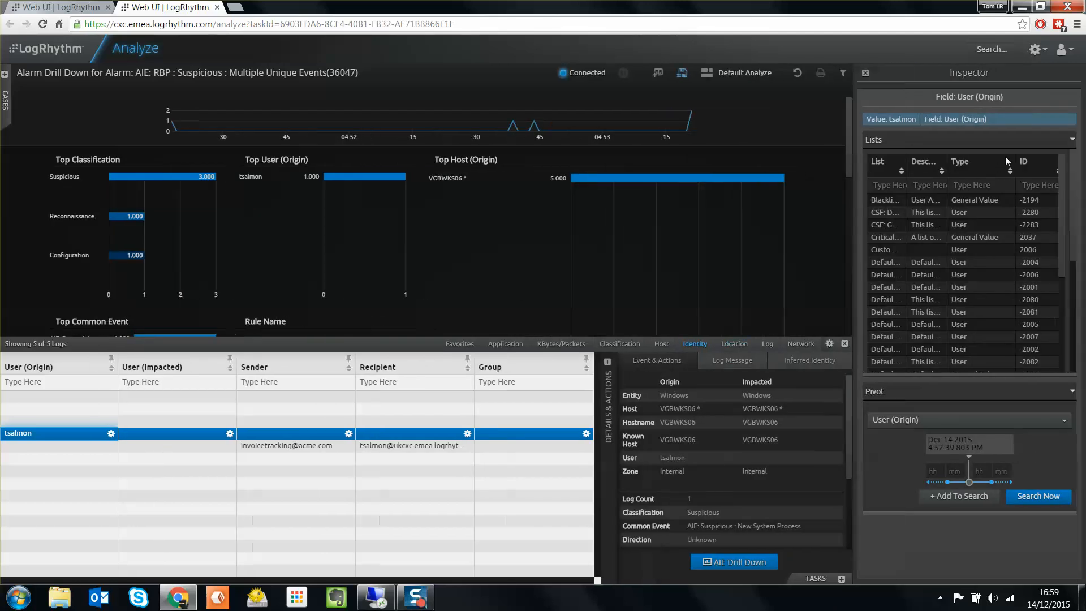
click(1073, 141)
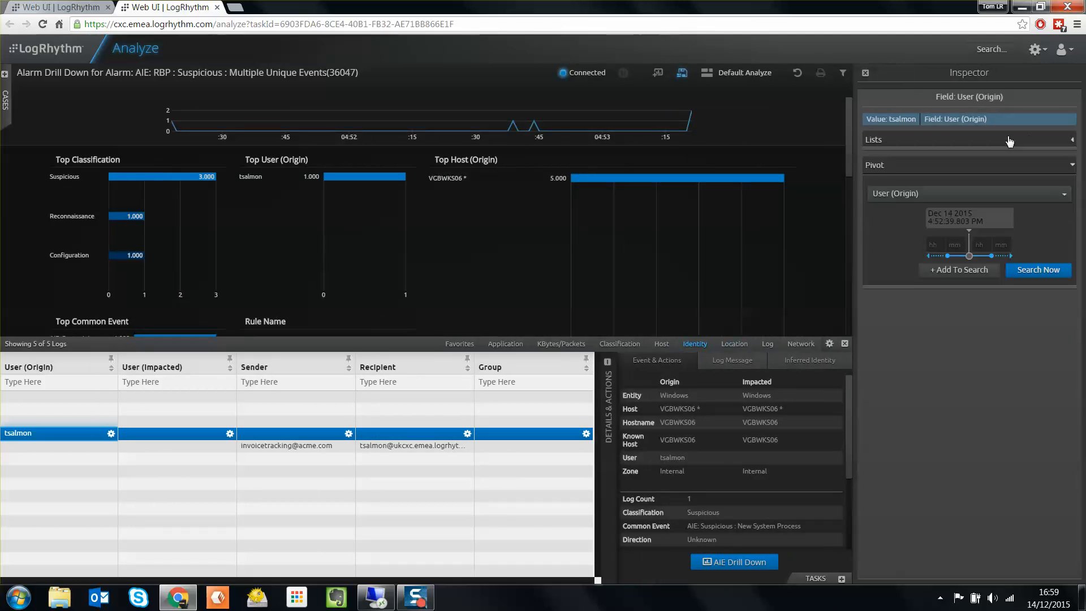
click(950, 201)
click(946, 238)
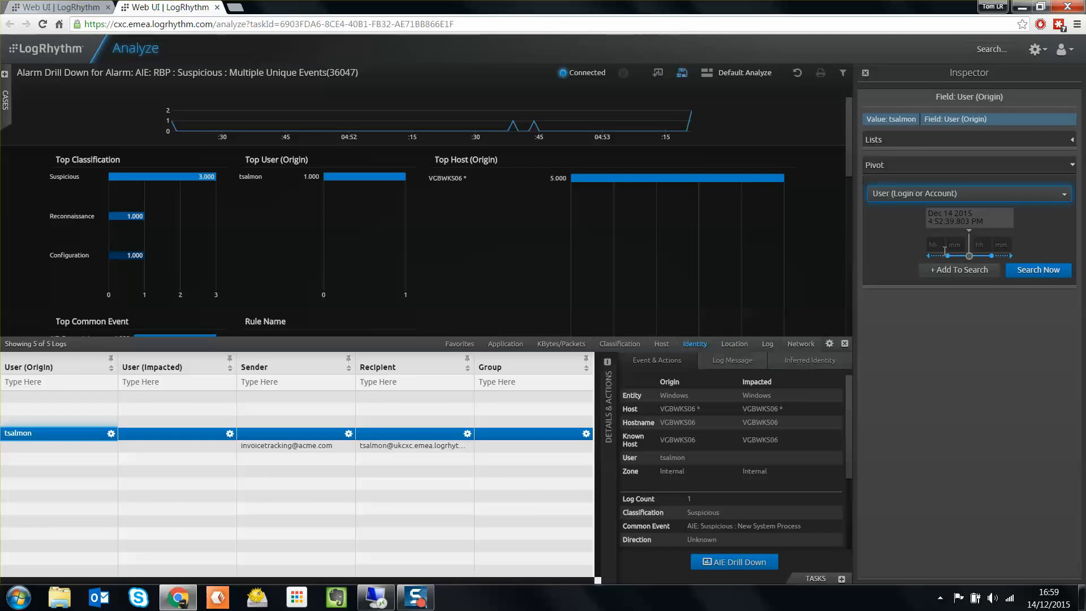
Search for the user's activity from 1 hour before to 1 hour after the event and open the search results.
click(936, 244)
text(1)
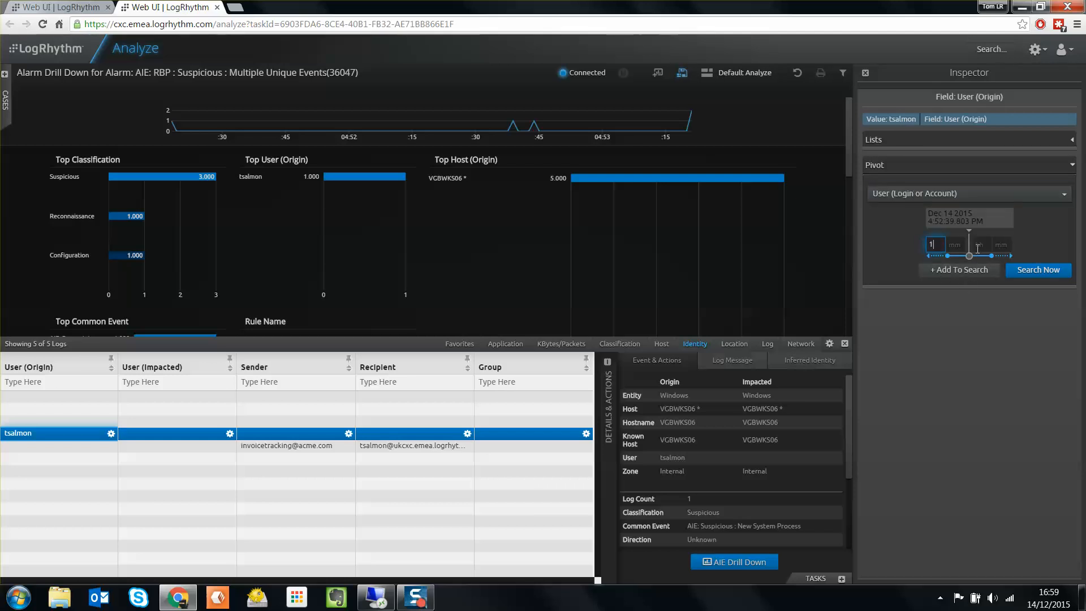
click(980, 244)
click(1034, 275)
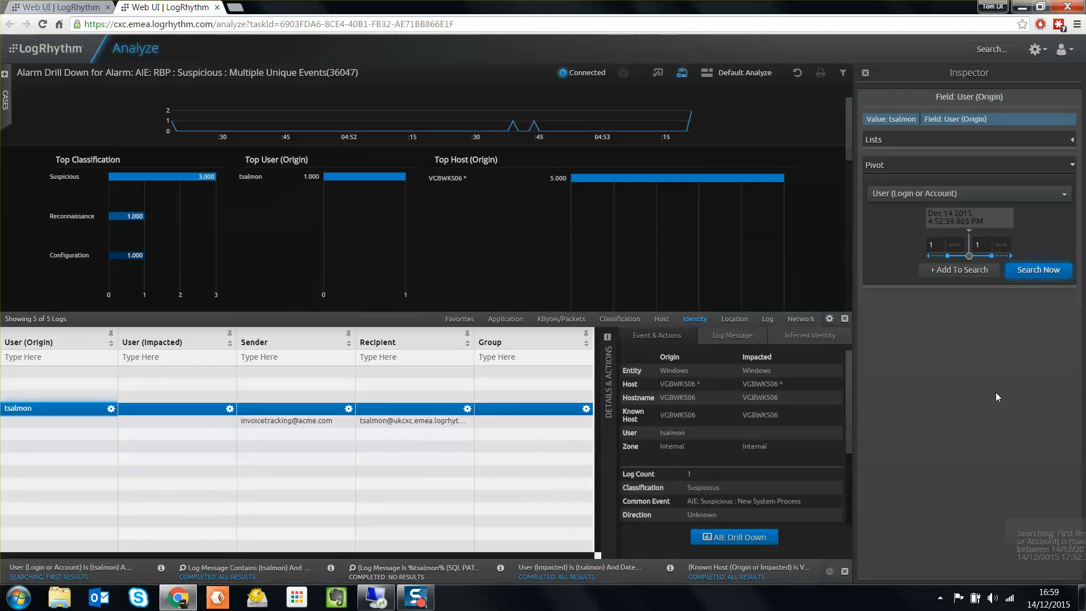
click(110, 573)
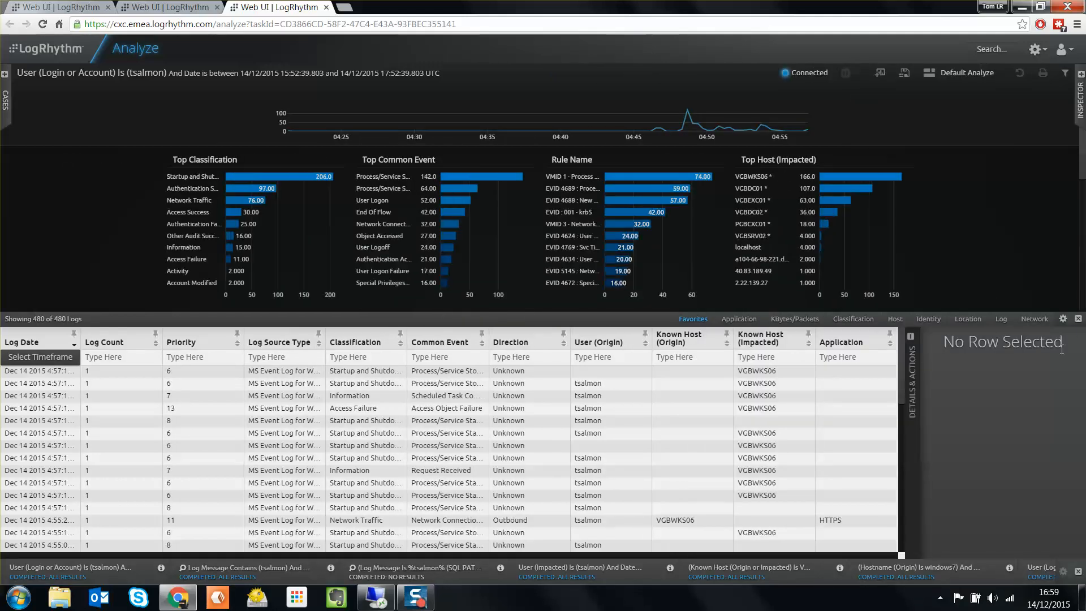
Enlarge the Top Common Event chart over the hidden log list's space and filter the results to User Logon Failure.
click(1079, 320)
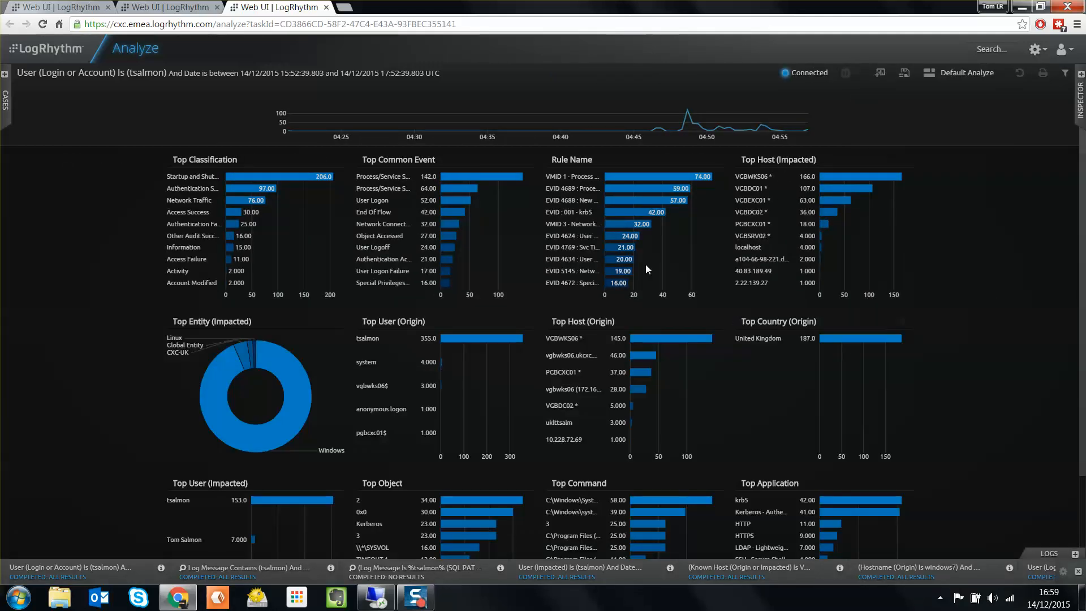
drag(530, 299, 923, 459)
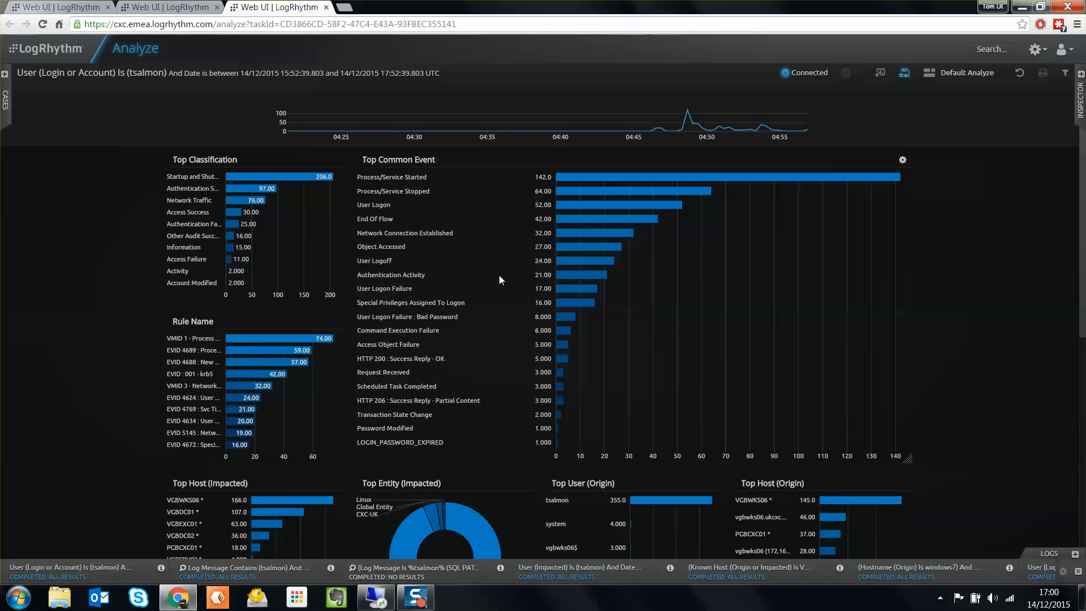
click(396, 289)
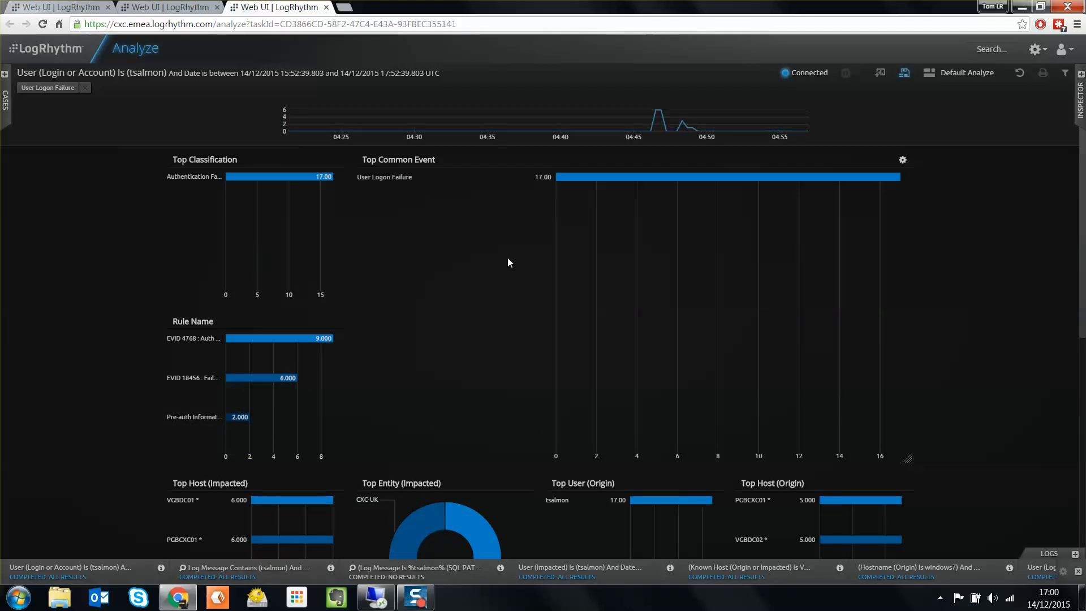
scroll(508, 262, down, 4)
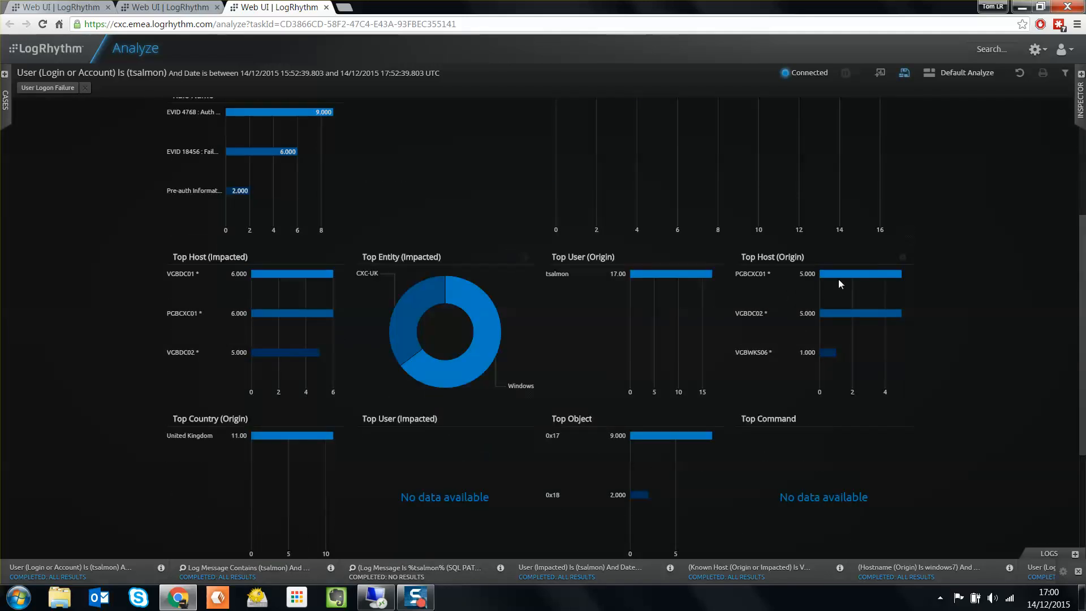
scroll(524, 294, up, 4)
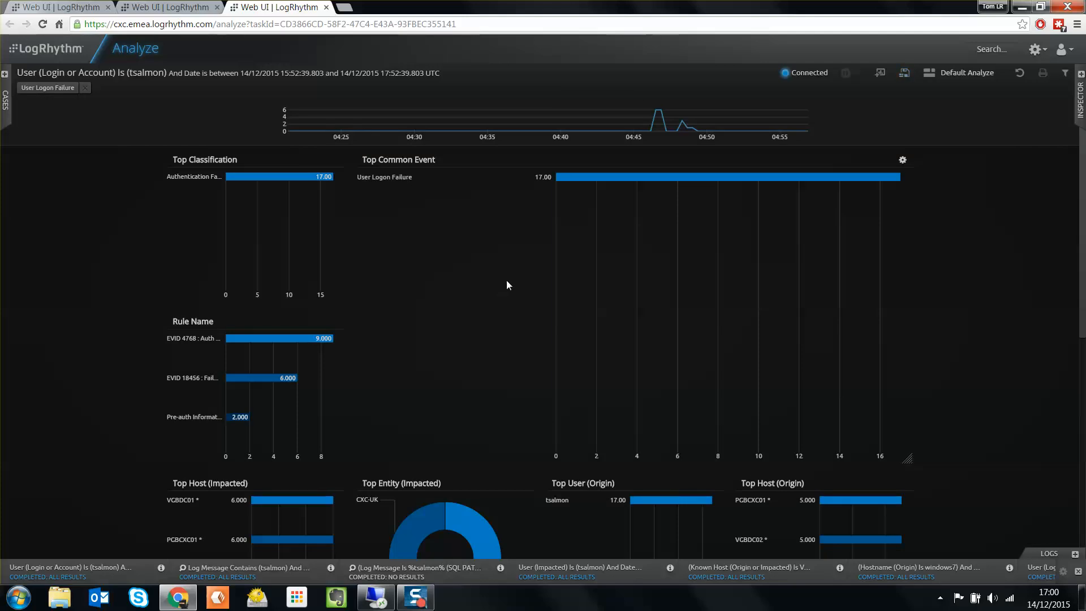
Add the filtered logon failure logs to the "suspicious PC" case with the description "Related user activity".
click(5, 77)
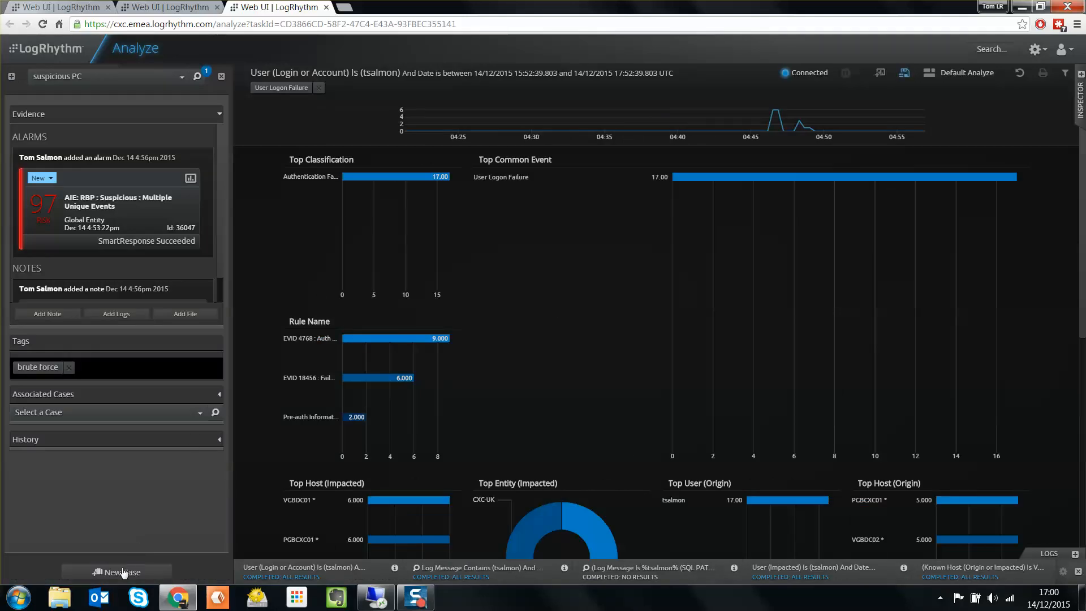
click(123, 320)
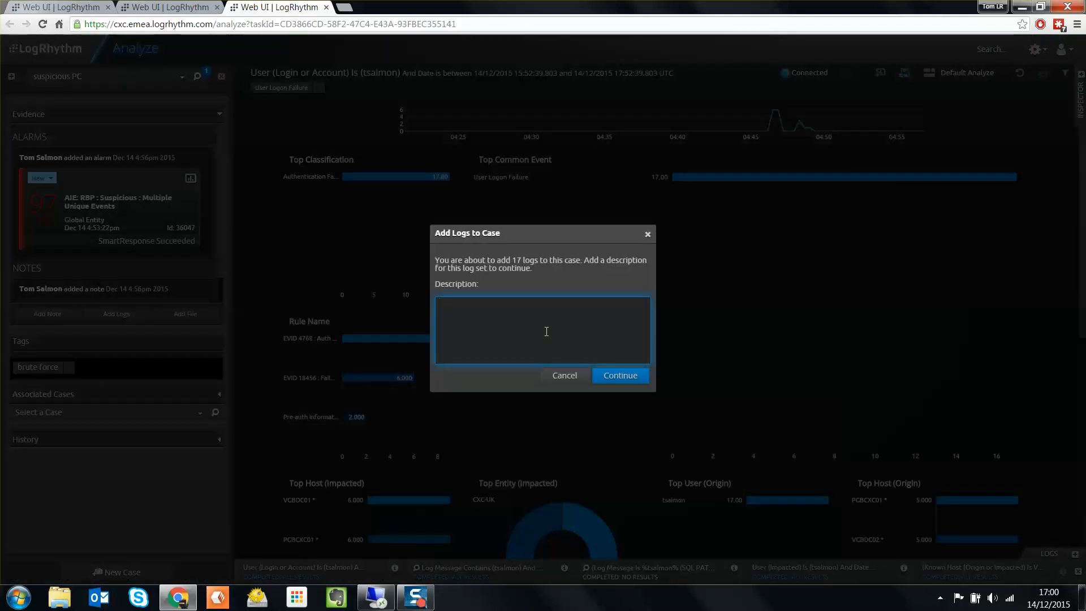
text(Related user activity)
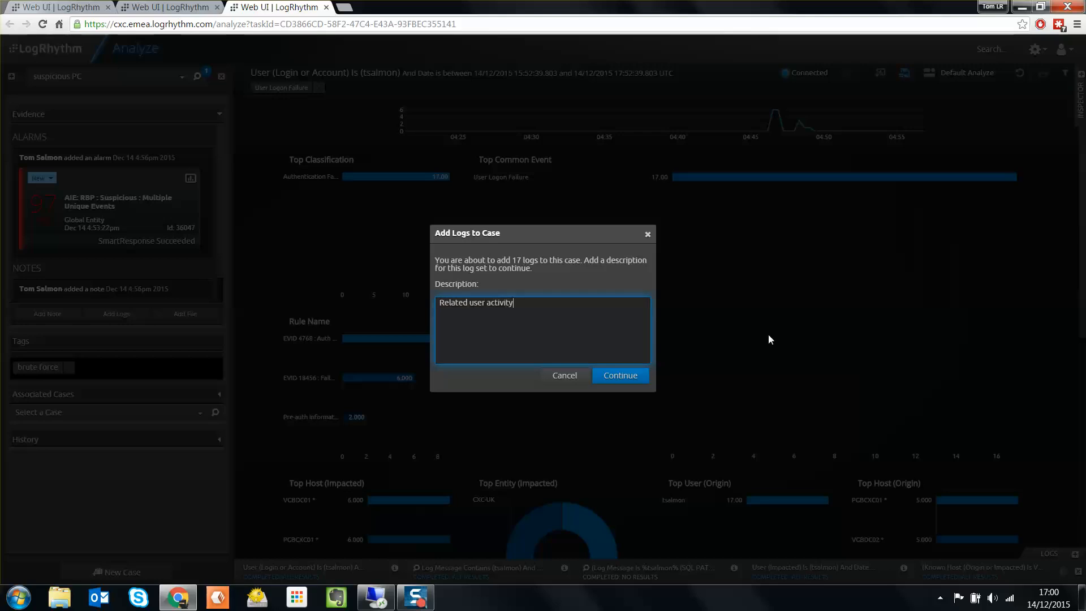
click(614, 377)
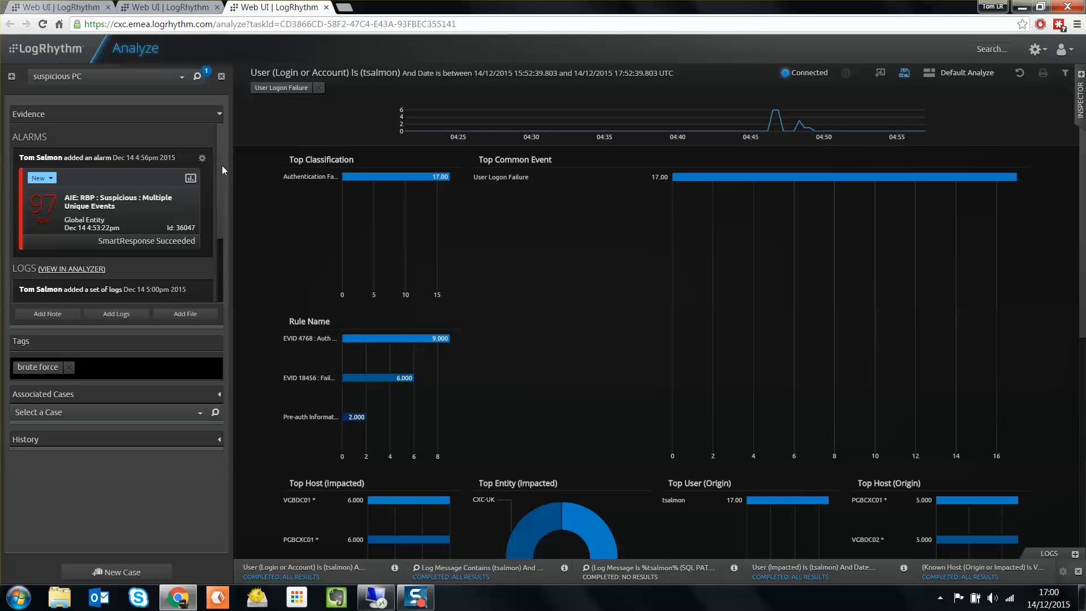
scroll(206, 197, down, 2)
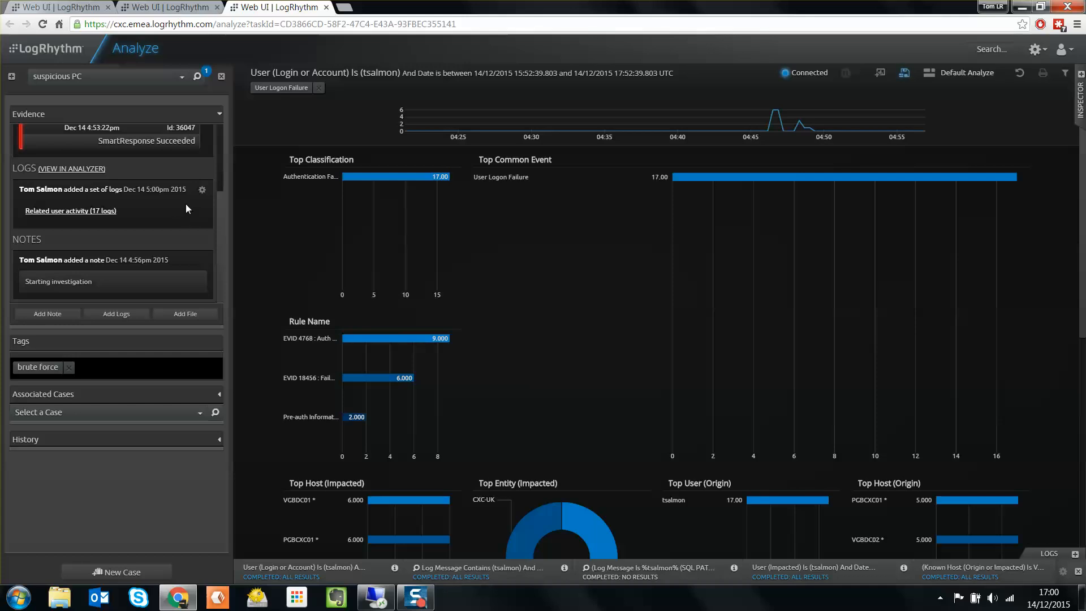
Open the "suspicious PC" case from the case management dashboard and review its ID, age, owner and due date.
click(59, 49)
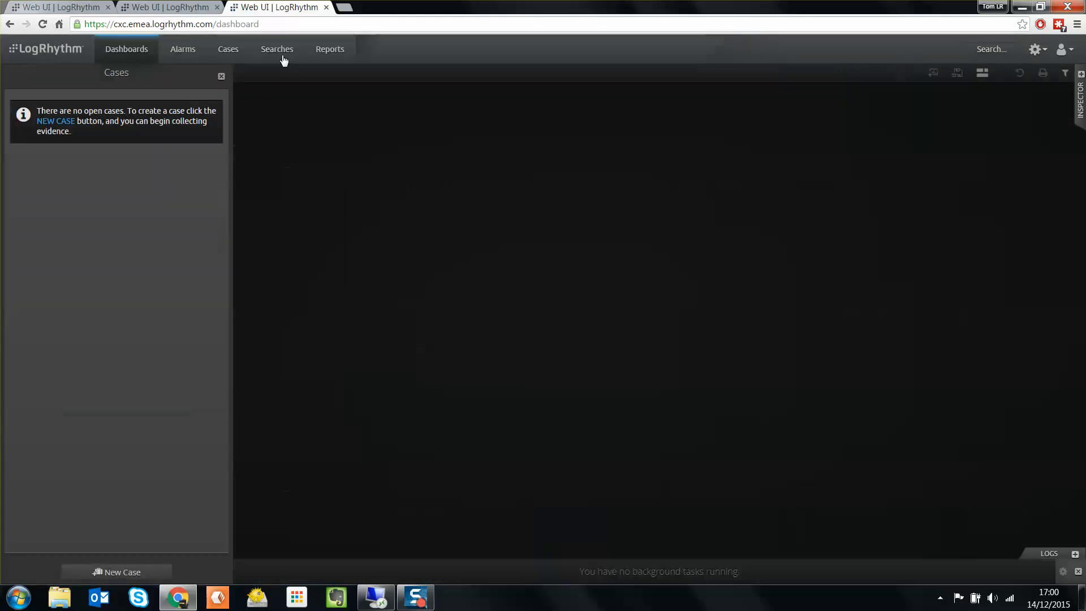
click(228, 49)
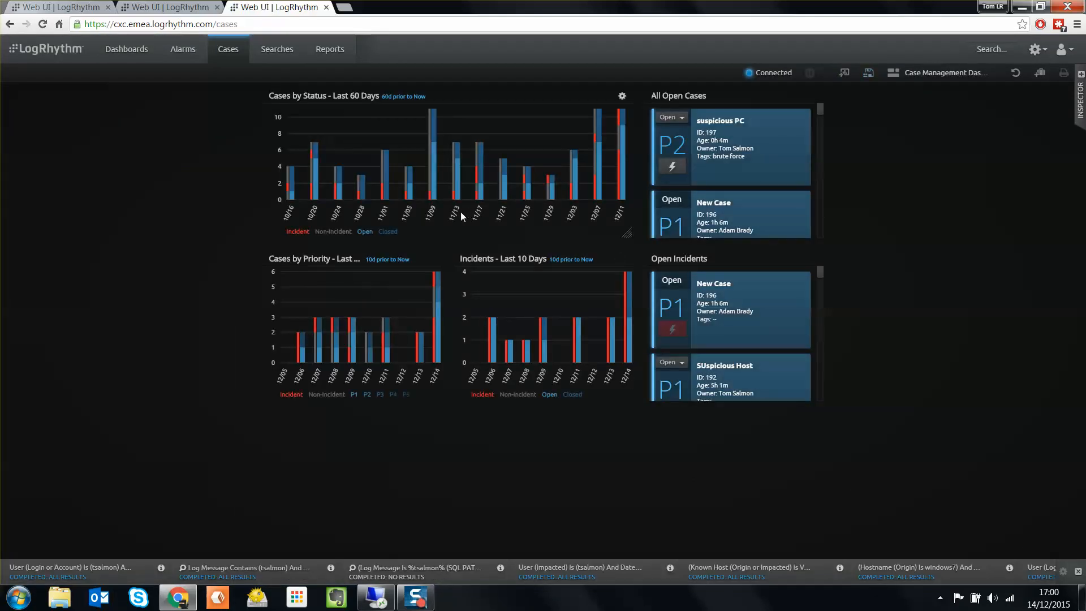
mouse_move(435, 165)
mouse_move(544, 329)
click(748, 125)
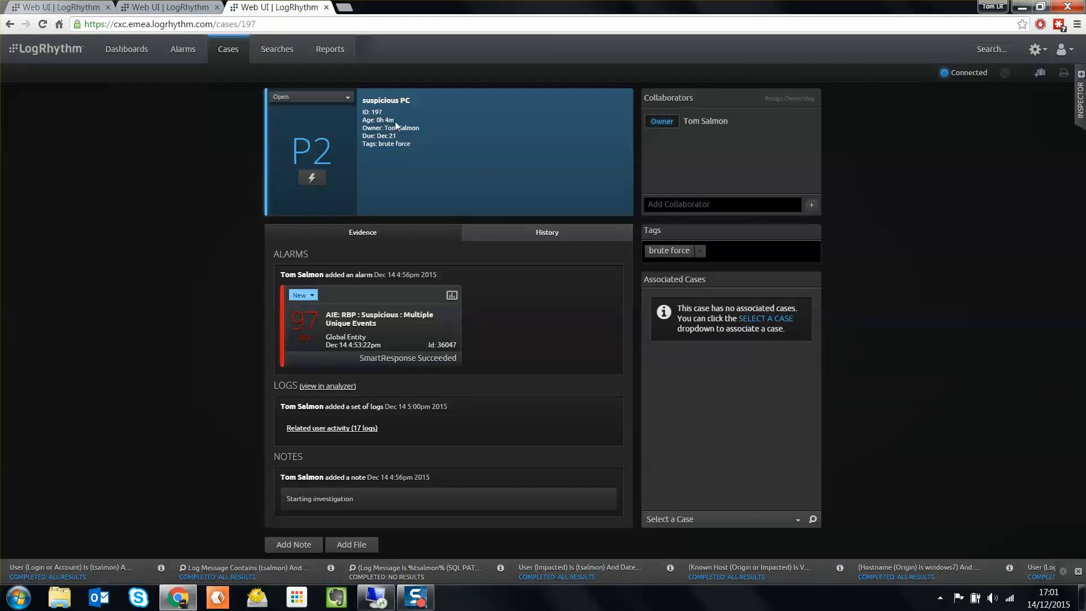
drag(364, 117, 378, 123)
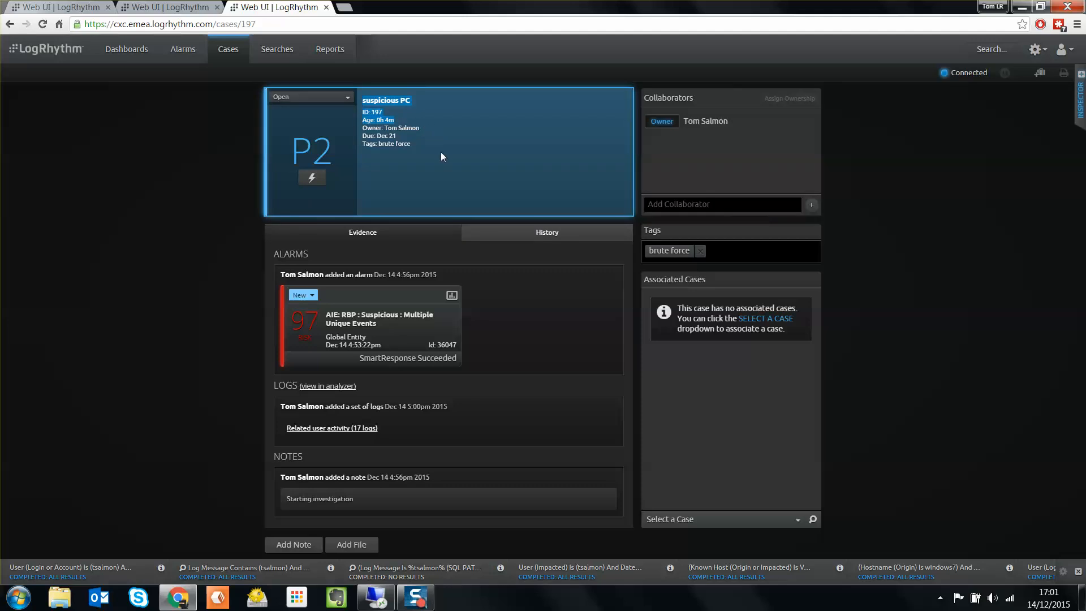
click(391, 136)
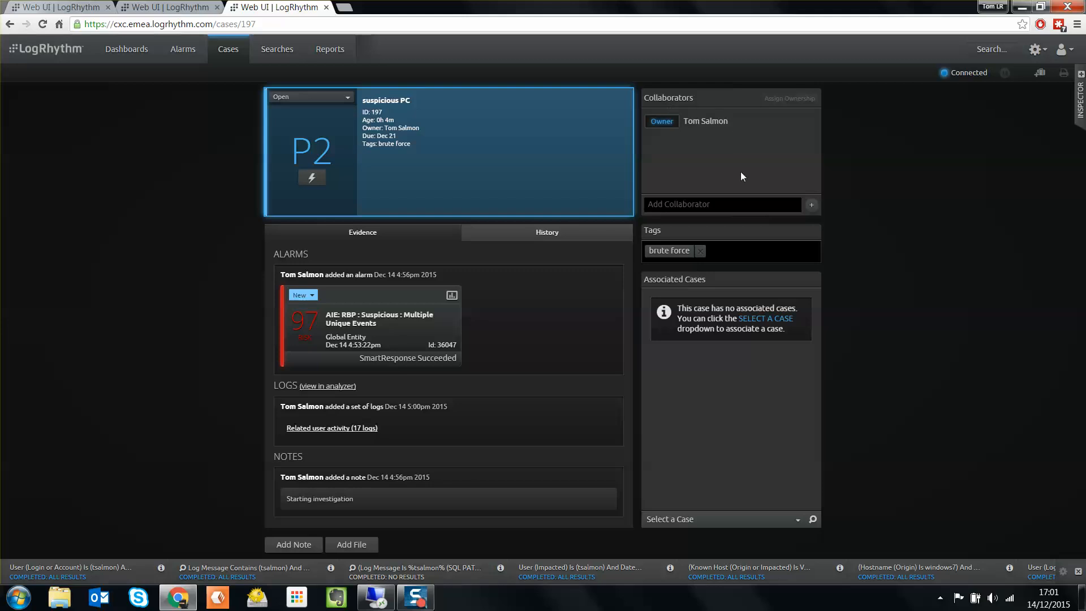
Find a colleague by first name and add them as a collaborator on the "suspicious PC" case.
click(725, 204)
text(adam)
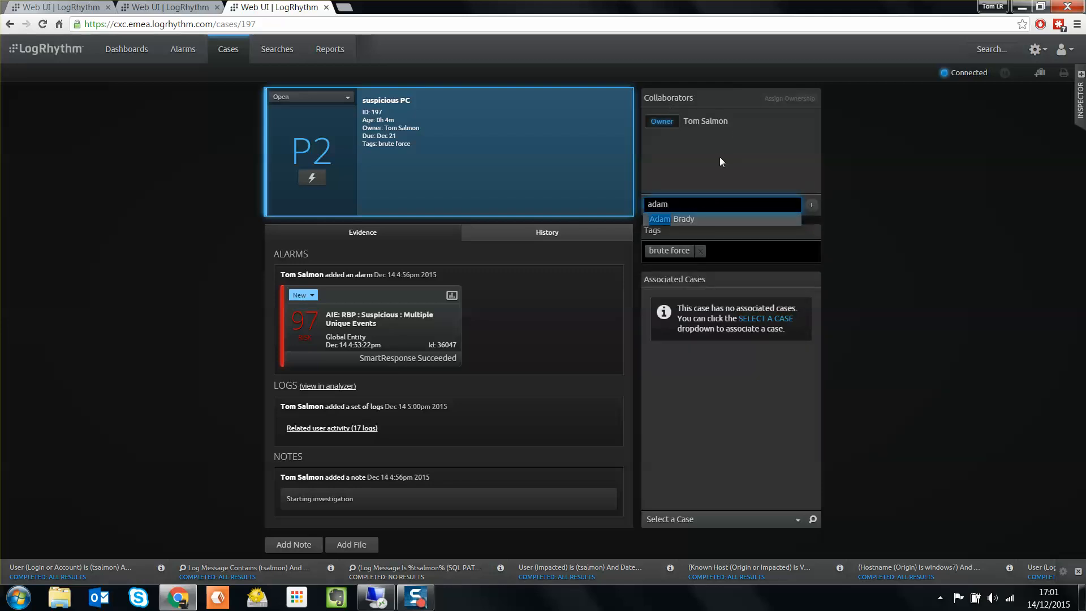
click(716, 219)
click(812, 207)
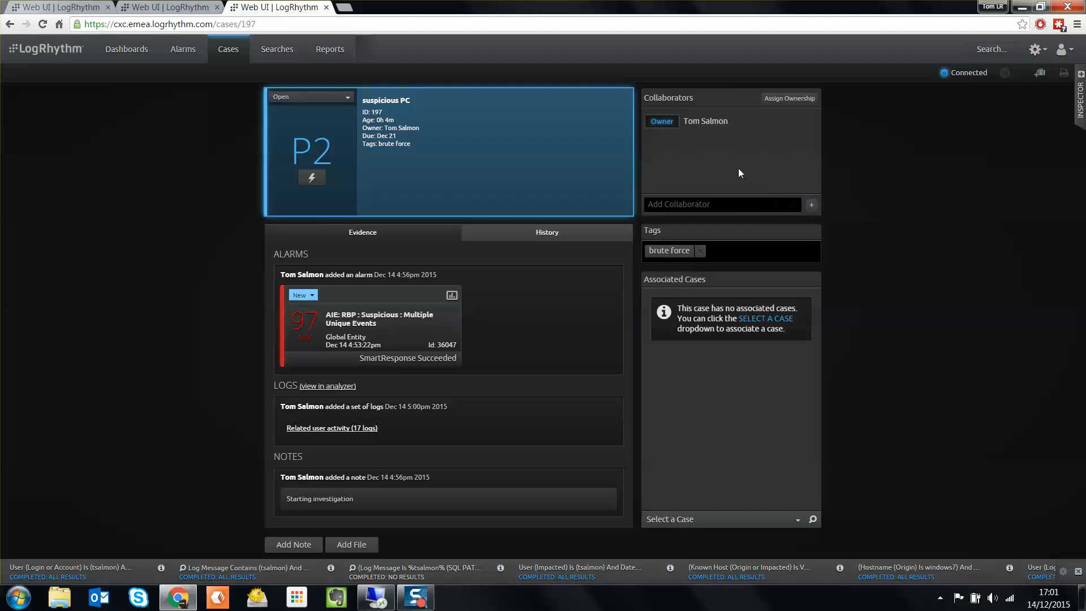